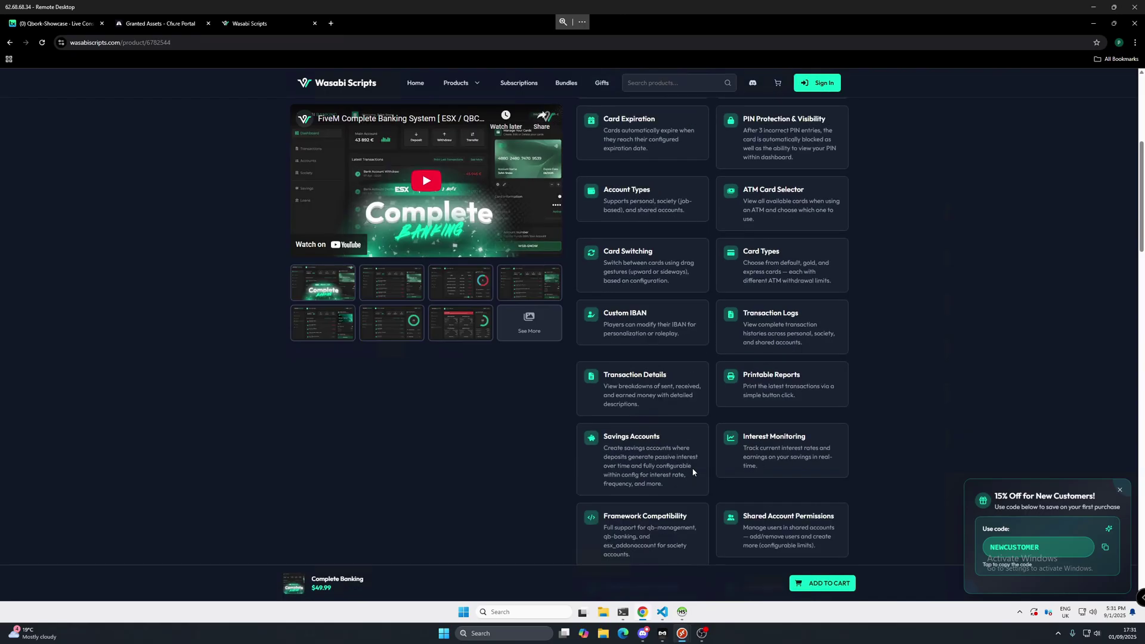
Review the Complete Banking features, and sign in to the Wasabi Scripts store through FiveM, authorizing Tebex access
scroll(693, 472, "down", 1)
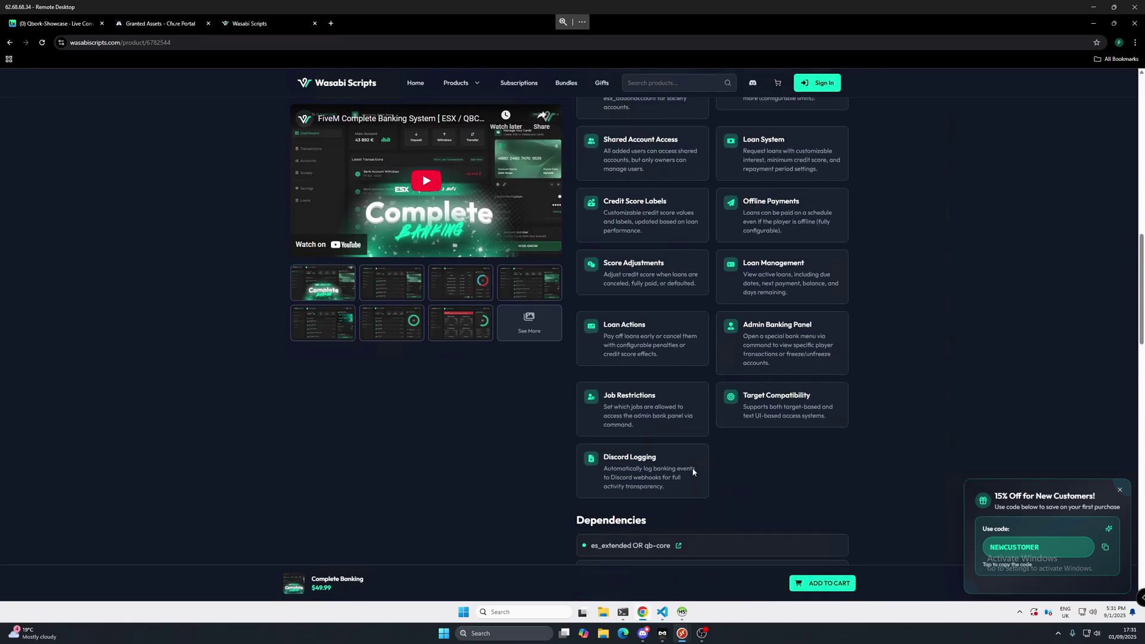
scroll(693, 473, "up", 9)
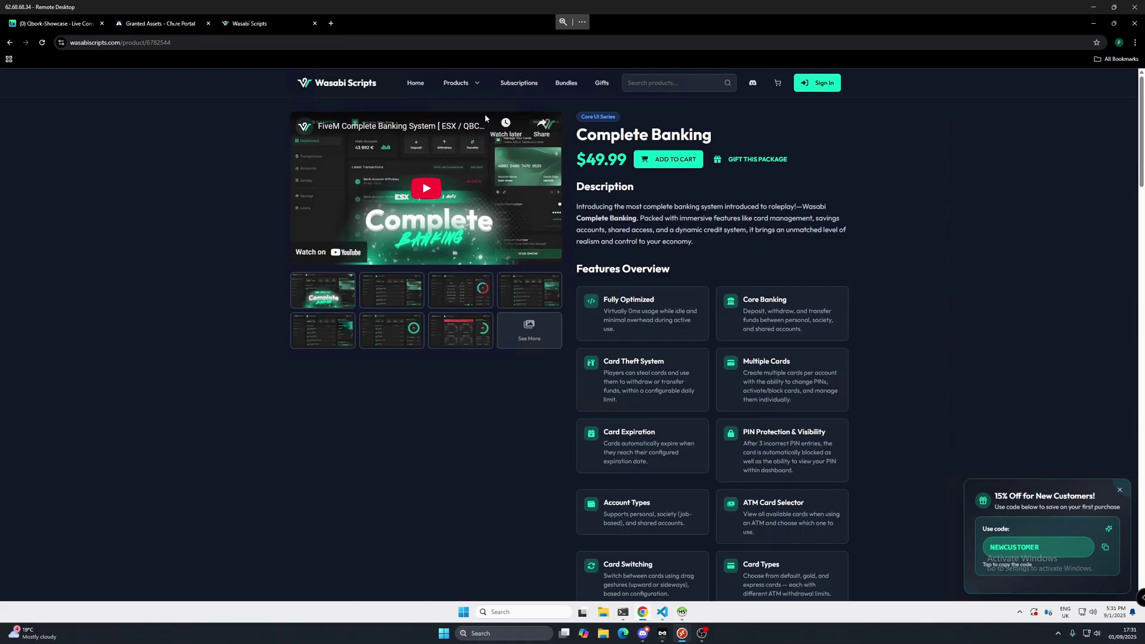
left_click(661, 166)
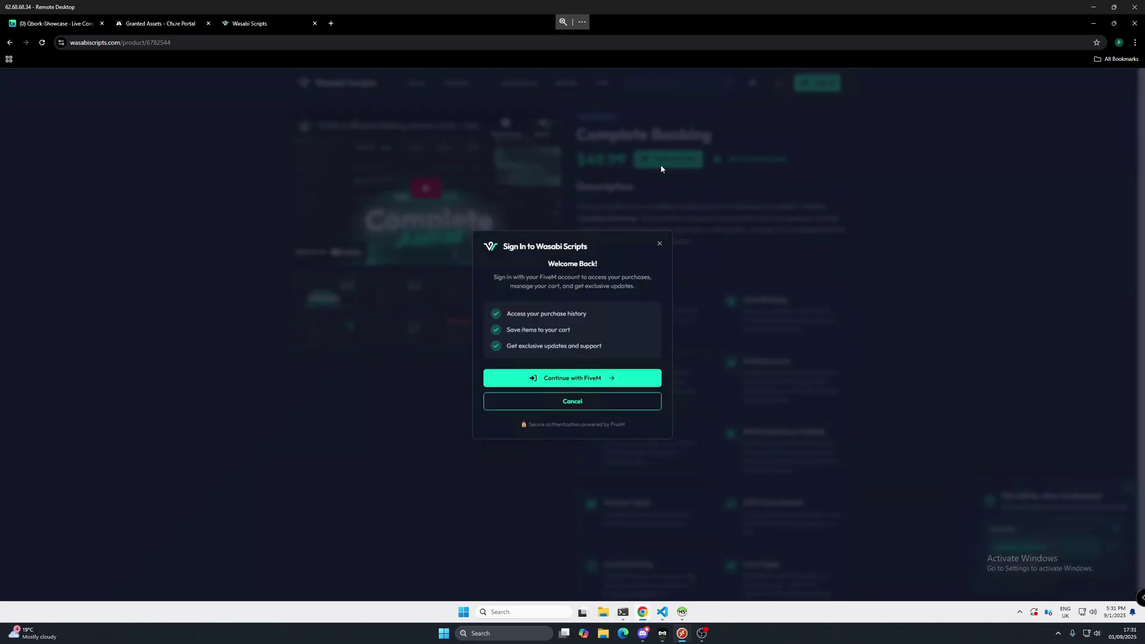
left_click(583, 377)
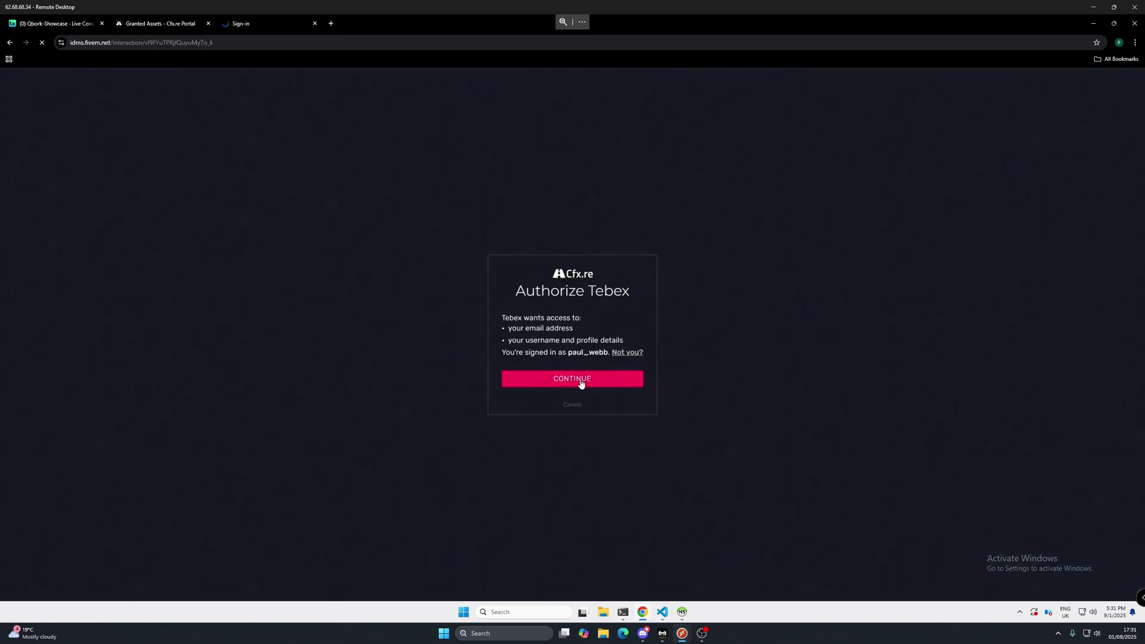
left_click(581, 383)
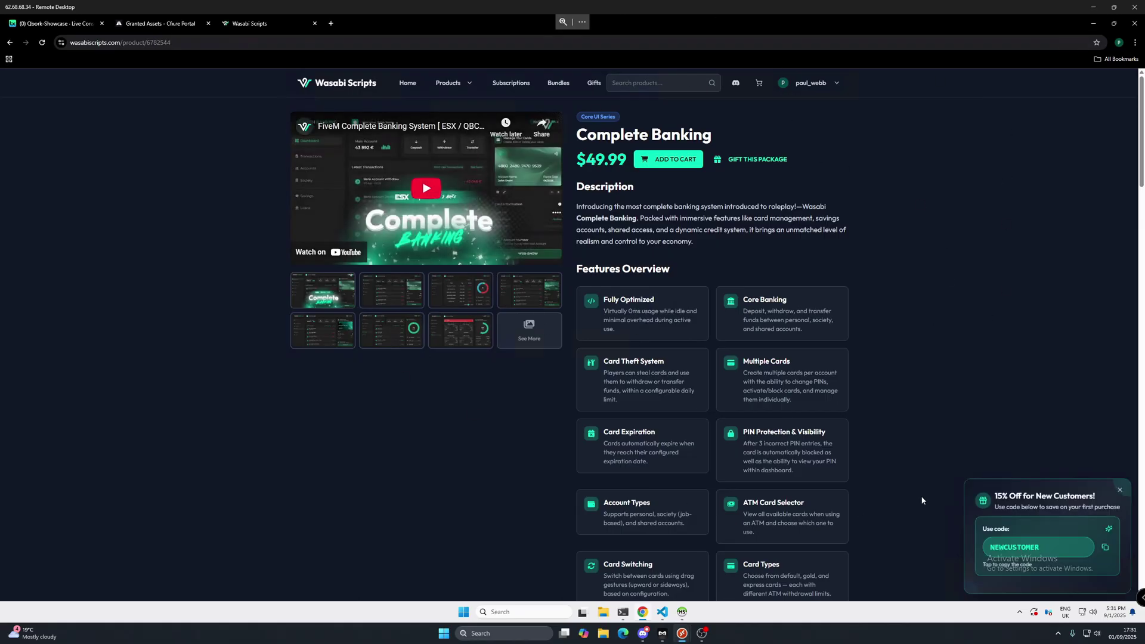
Add Complete Banking to the cart, skipping the Discord connection, and proceed to the Tebex checkout
left_click(673, 162)
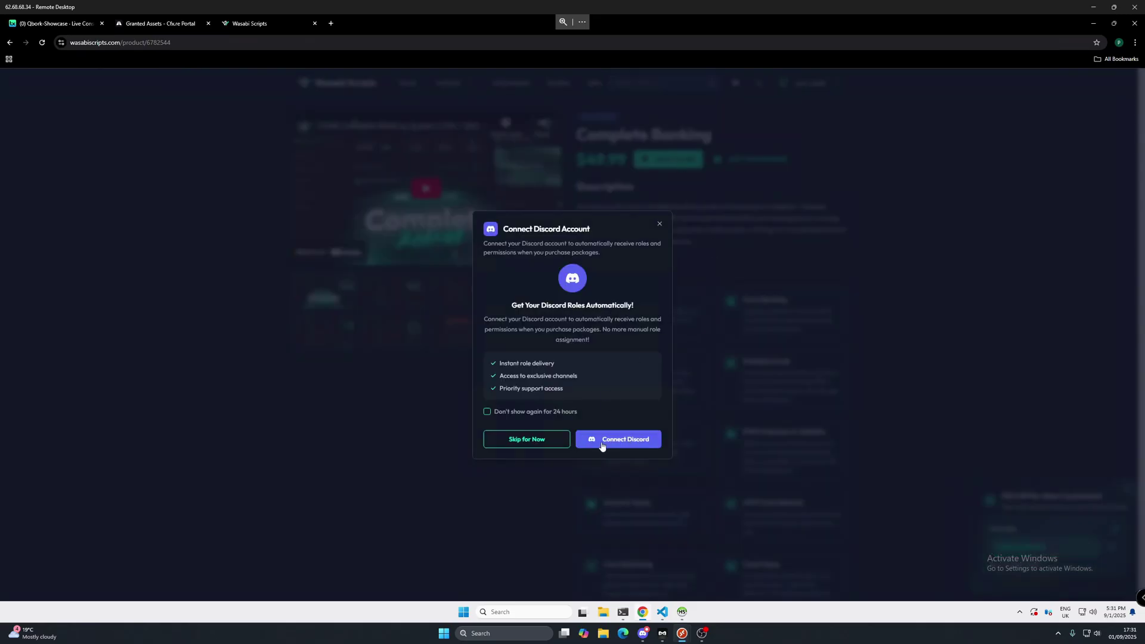
left_click(552, 441)
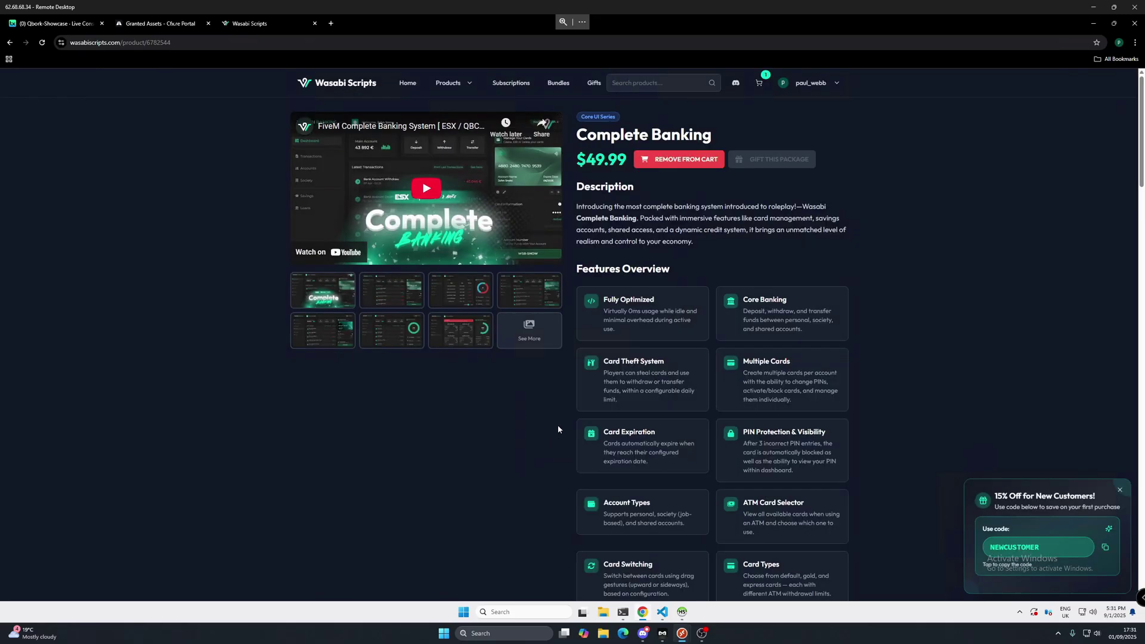
left_click(759, 86)
left_click(601, 403)
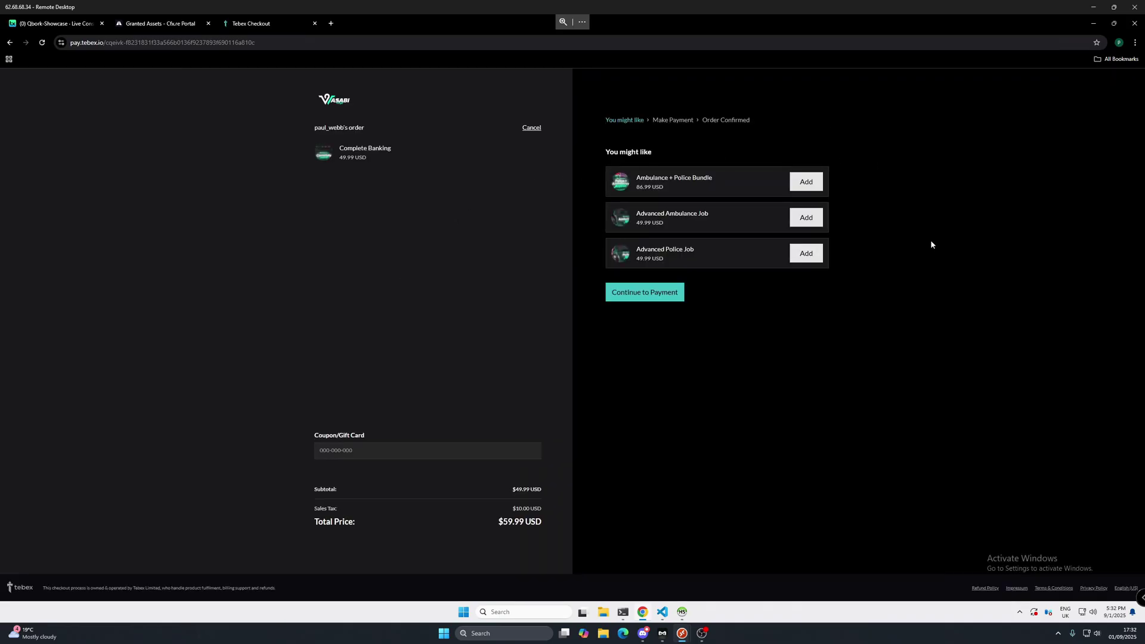
Continue to payment without extra packages, allowing e-mail updates and agreeing to Tebex's terms and privacy policy
left_click(642, 296)
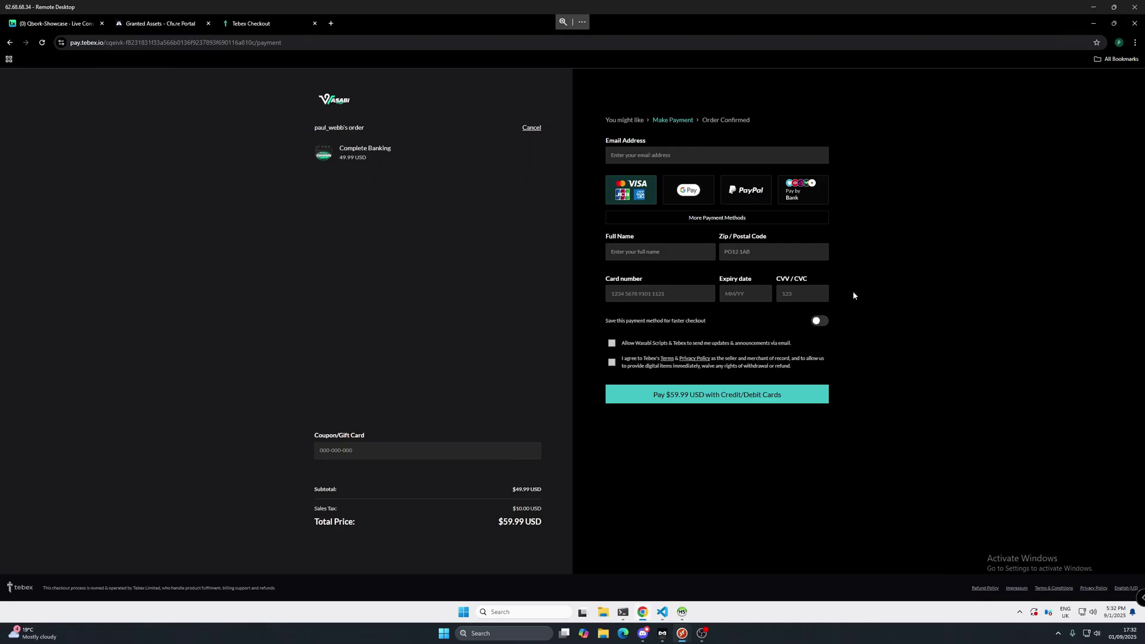
left_click(612, 343)
left_click(612, 362)
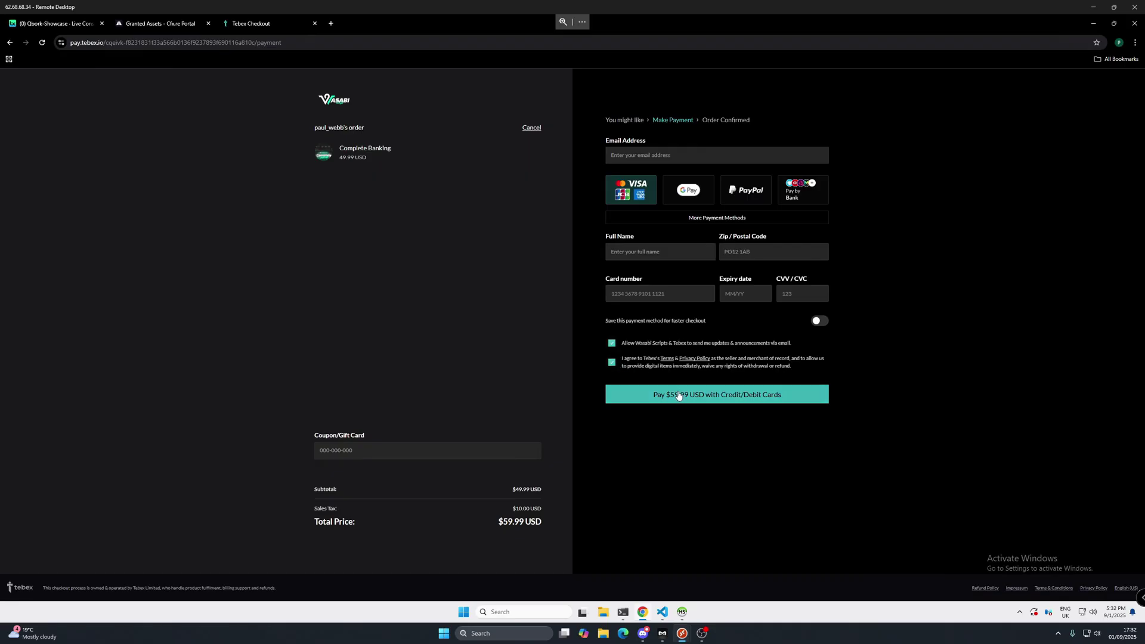
Switch to the Cfx.re portal's granted assets, clear the "evo" search filter and sign back in to the portal
left_click(163, 23)
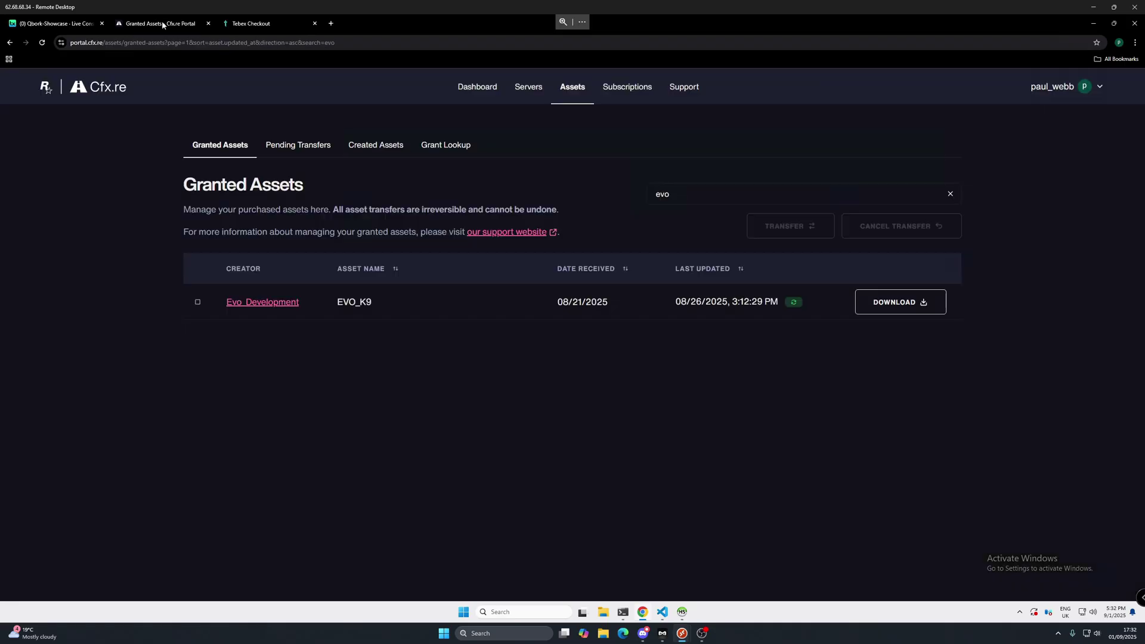
left_click(563, 89)
left_click(951, 195)
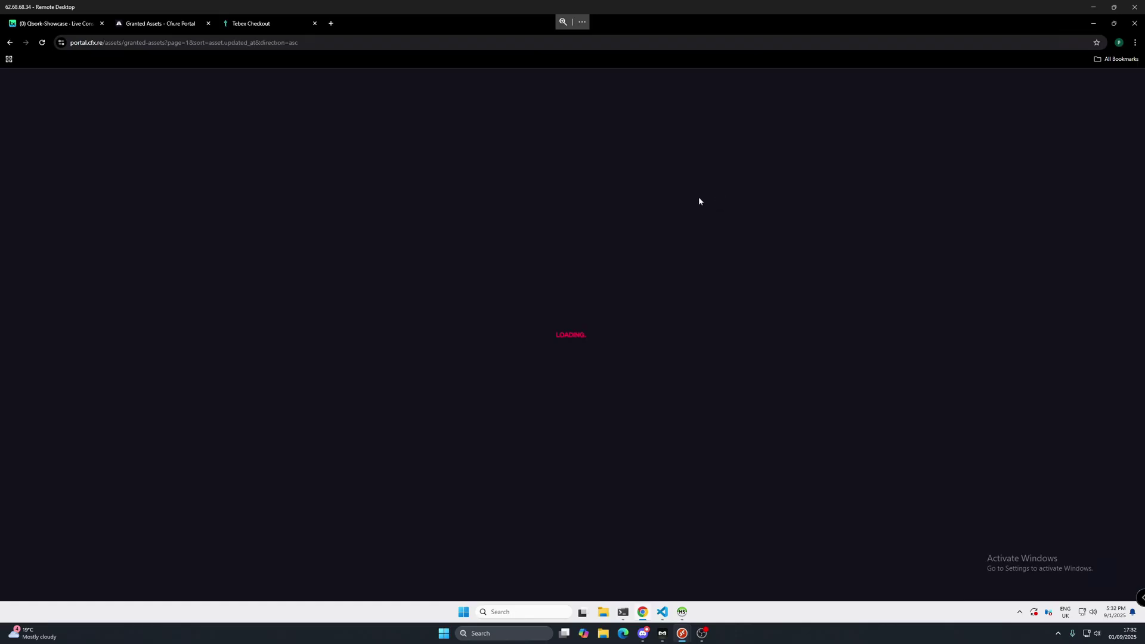
left_click(572, 408)
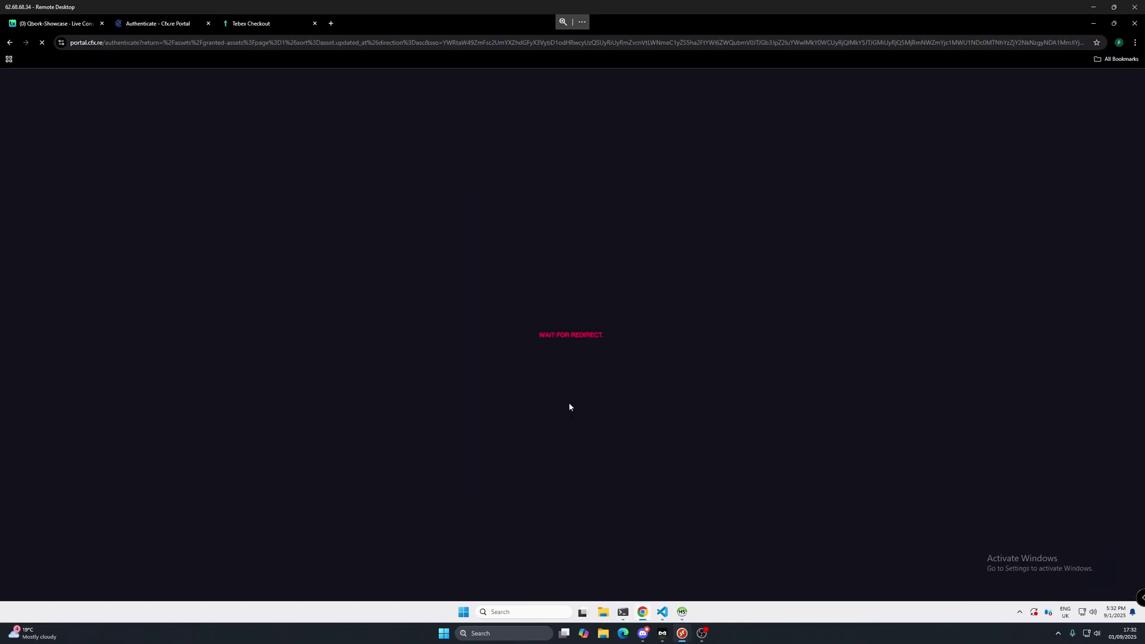
Search the granted assets for "wasabi", and download the wasabi_bridge and wasabi_banking packages
left_click(703, 192)
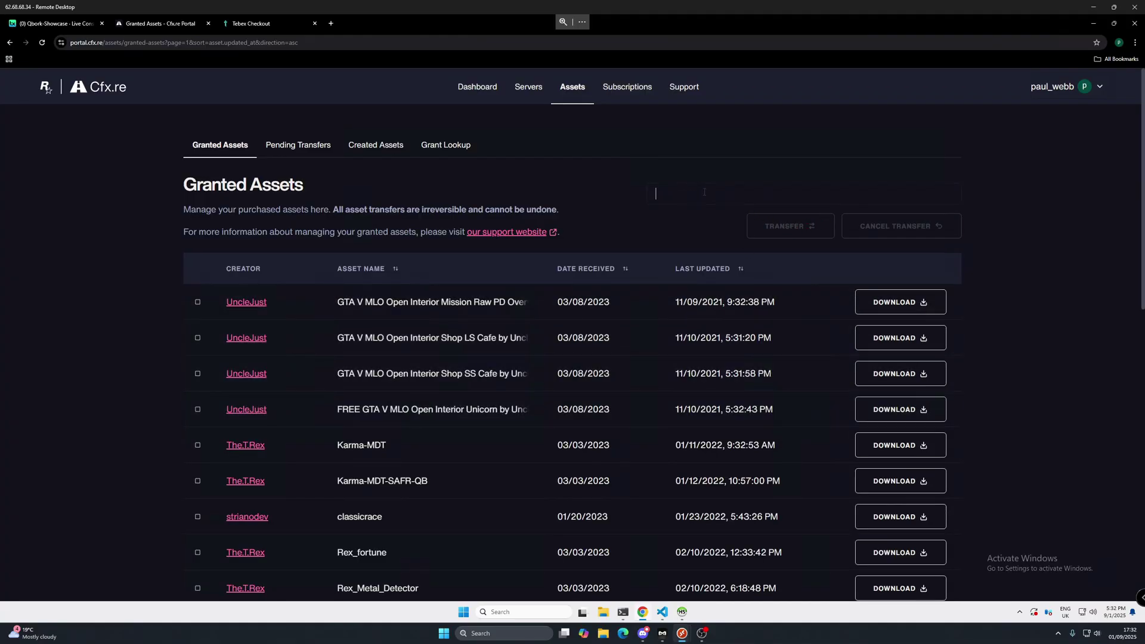
type("wa")
key("BackSpace")
key("BackSpace")
key("BackSpace")
key("BackSpace")
type("s")
key("BackSpace")
type("asa")
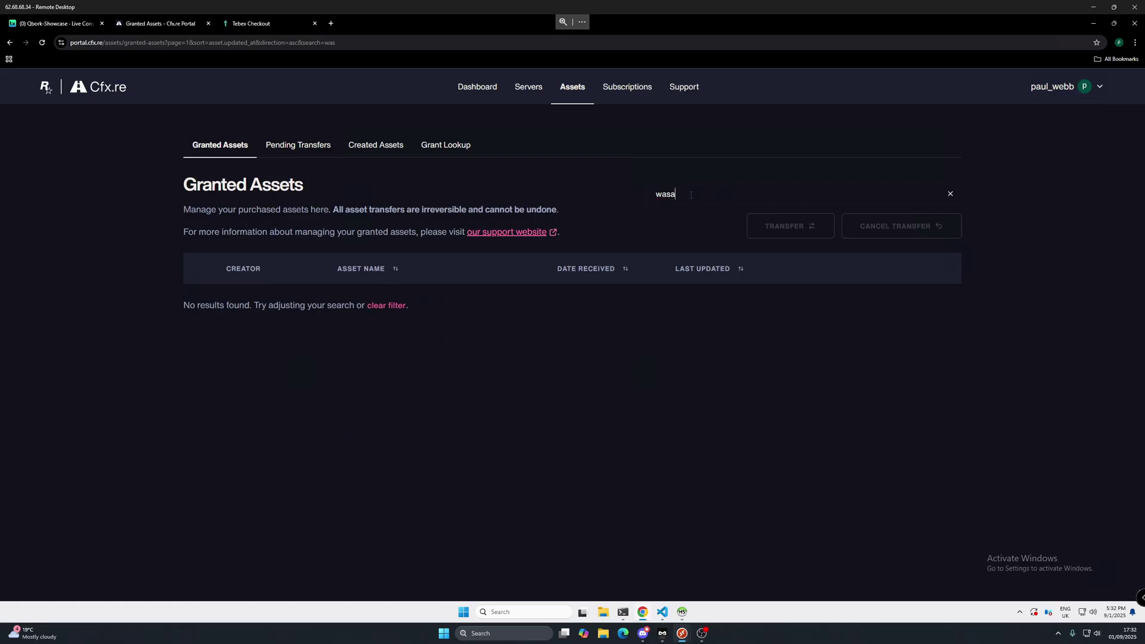
type("nop")
type("bi")
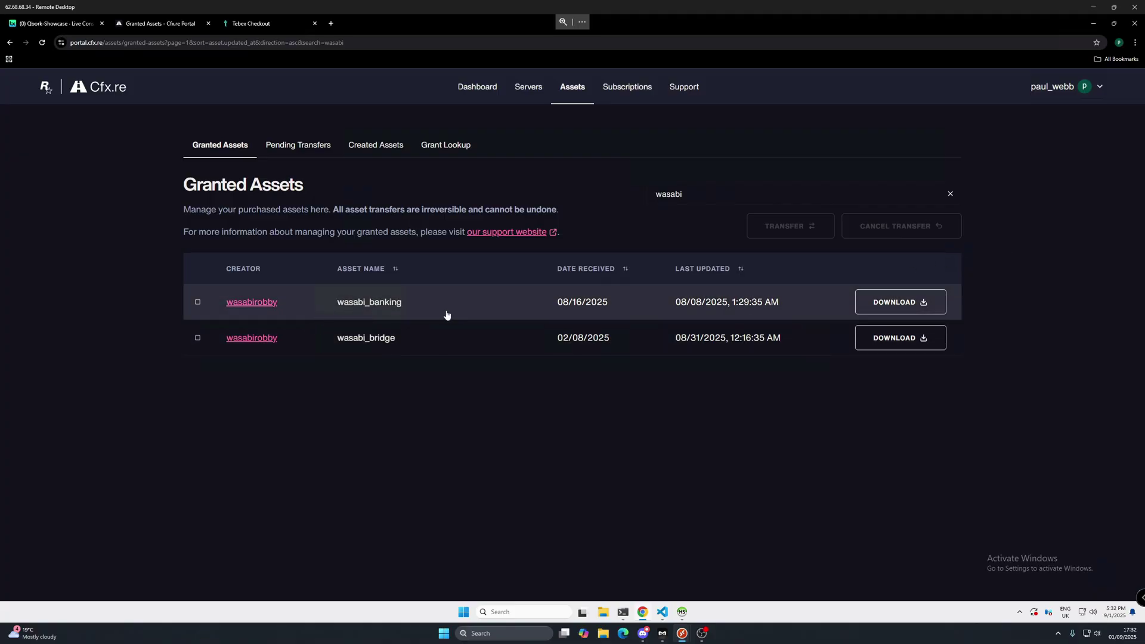
left_click(907, 349)
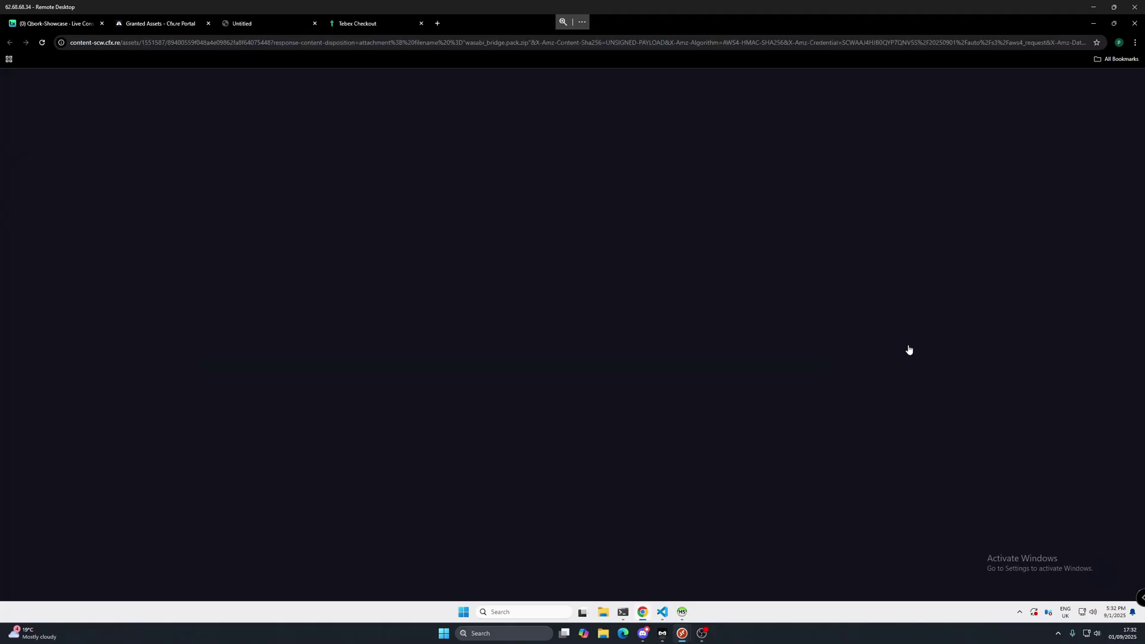
left_click(902, 309)
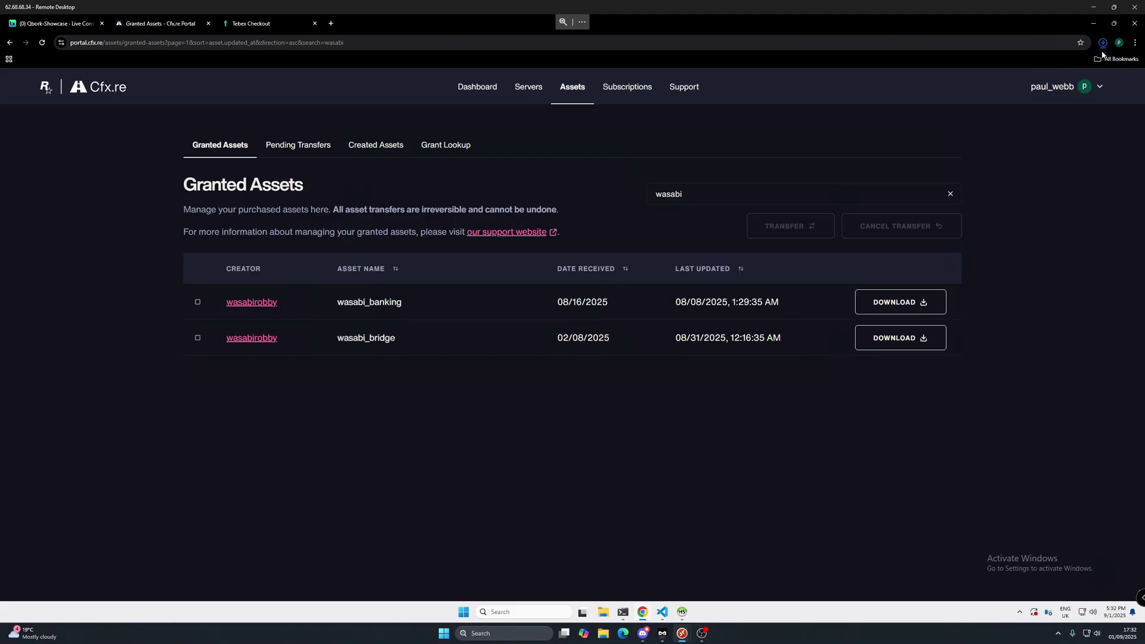
Open the downloaded wasabi_bridge archive in WinRAR and go up to its containing Downloads folder
left_click(1103, 43)
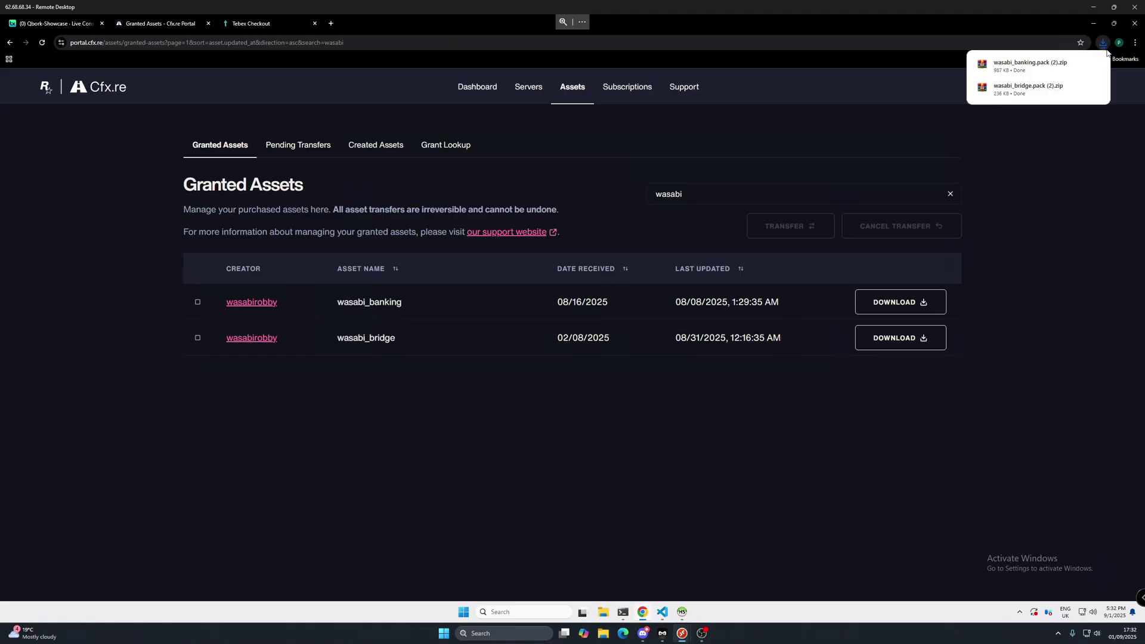
left_click(1019, 90)
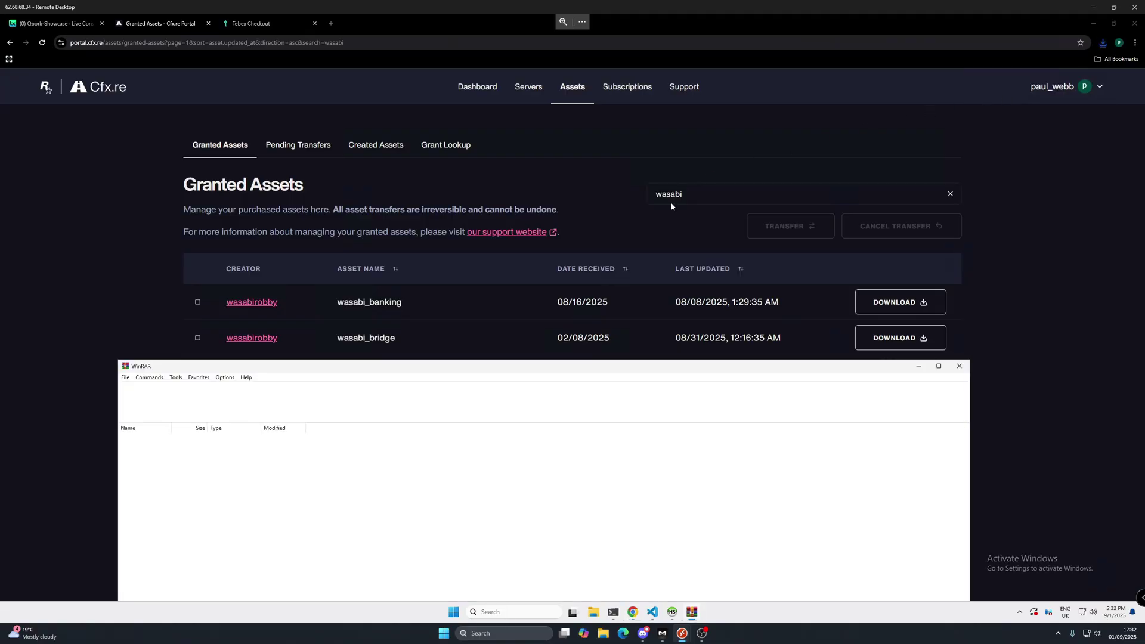
left_click_drag(251, 366, 341, 158)
left_click(219, 208)
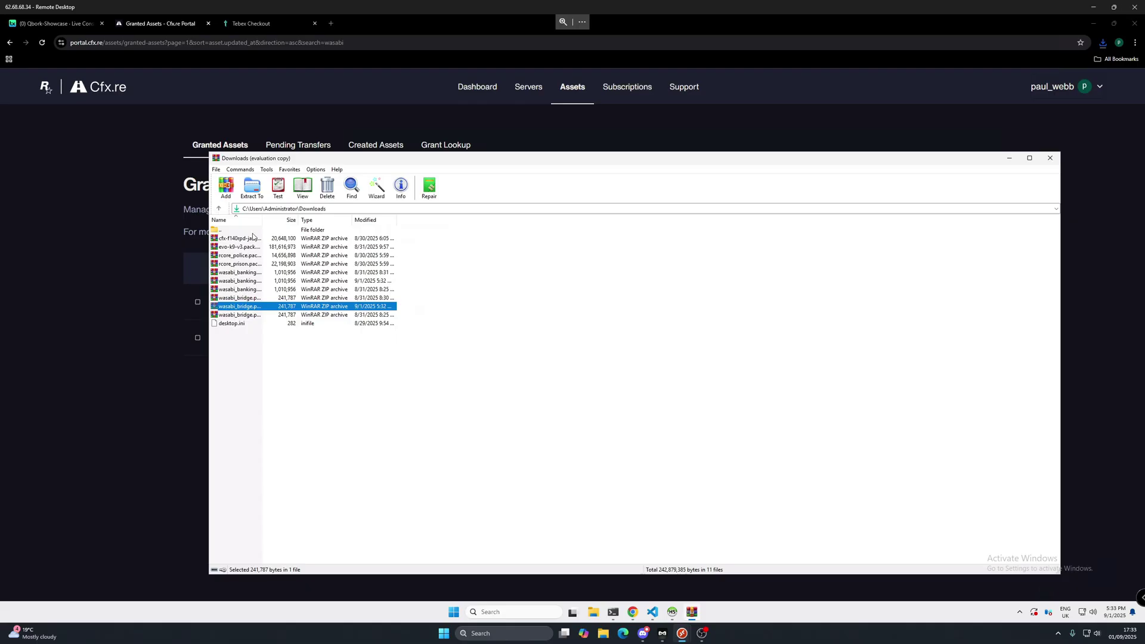
Extract the newest wasabi_bridge archive into a new Desktop folder named wasabi_bridge, and close WinRAR
right_click(233, 308)
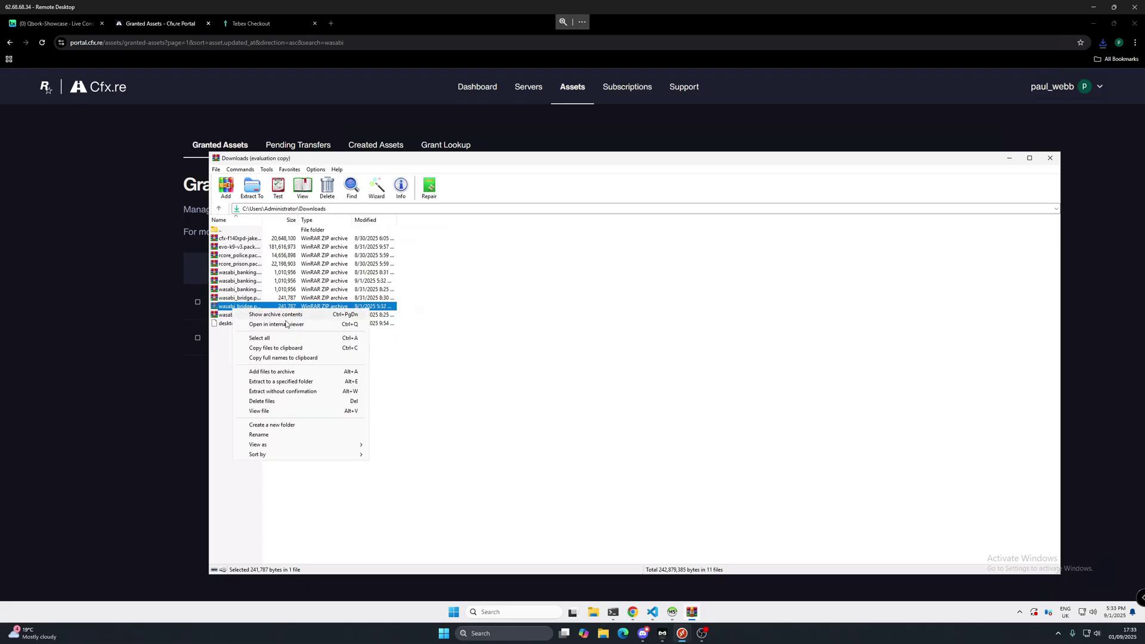
left_click(290, 386)
left_click(656, 316)
left_click(729, 302)
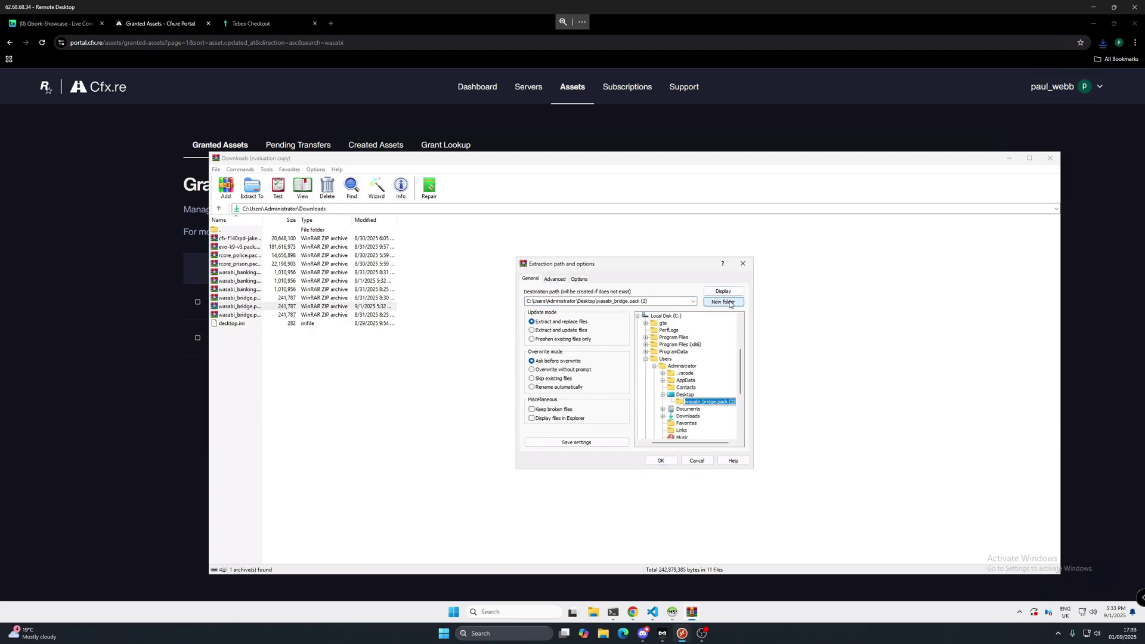
left_click(728, 402)
left_click_drag(716, 402, 742, 403)
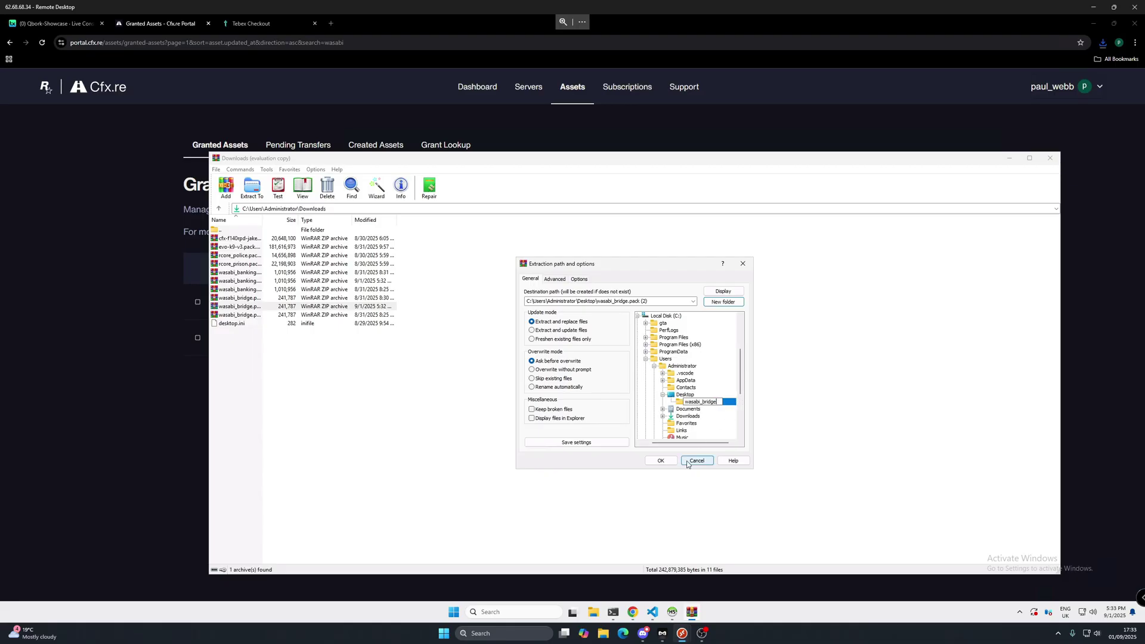
left_click(661, 460)
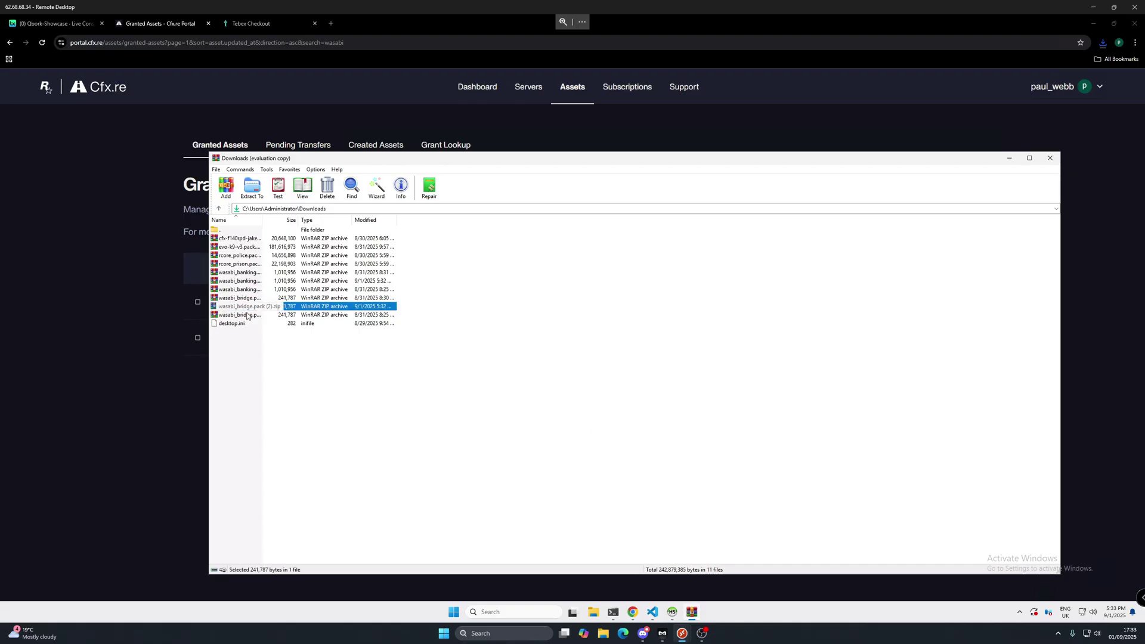
left_click(1049, 160)
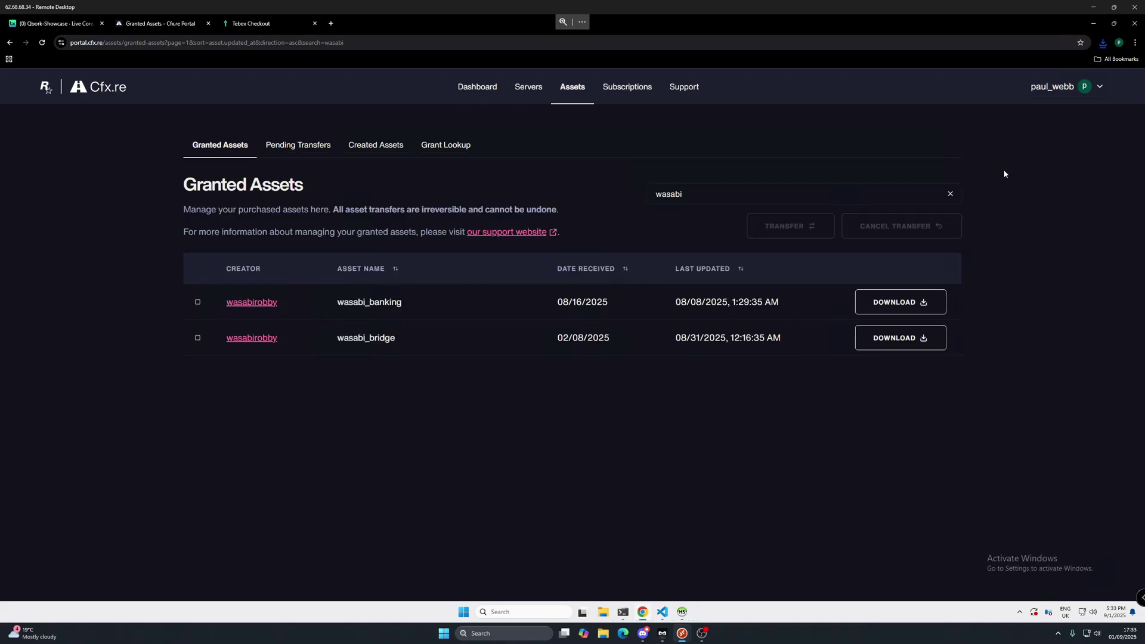
Open the downloaded wasabi_banking.pack (2).zip archive in WinRAR and go up to the Downloads folder
left_click(1103, 42)
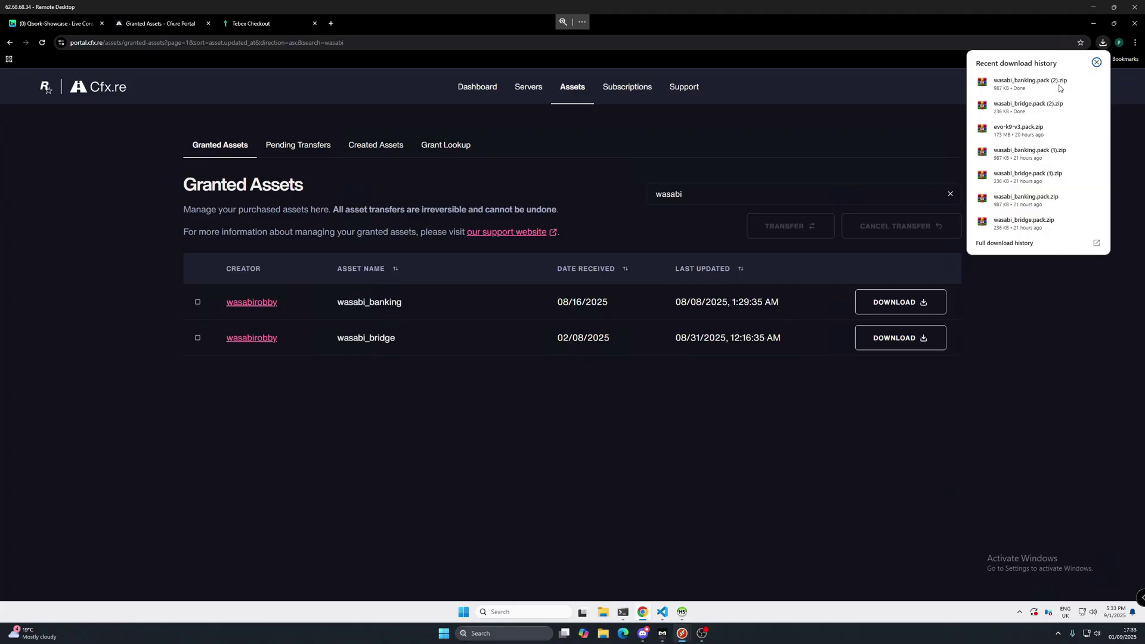
left_click(1016, 89)
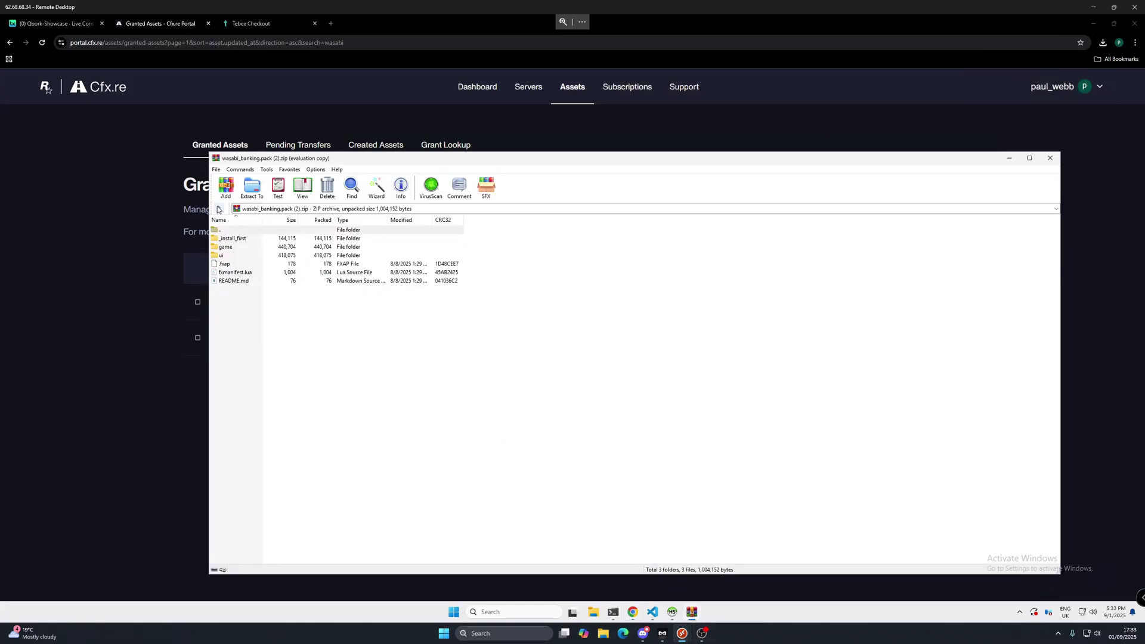
left_click(219, 209)
Extract the newest wasabi_banking archive into a new Desktop folder named wasabi_banking
right_click(235, 281)
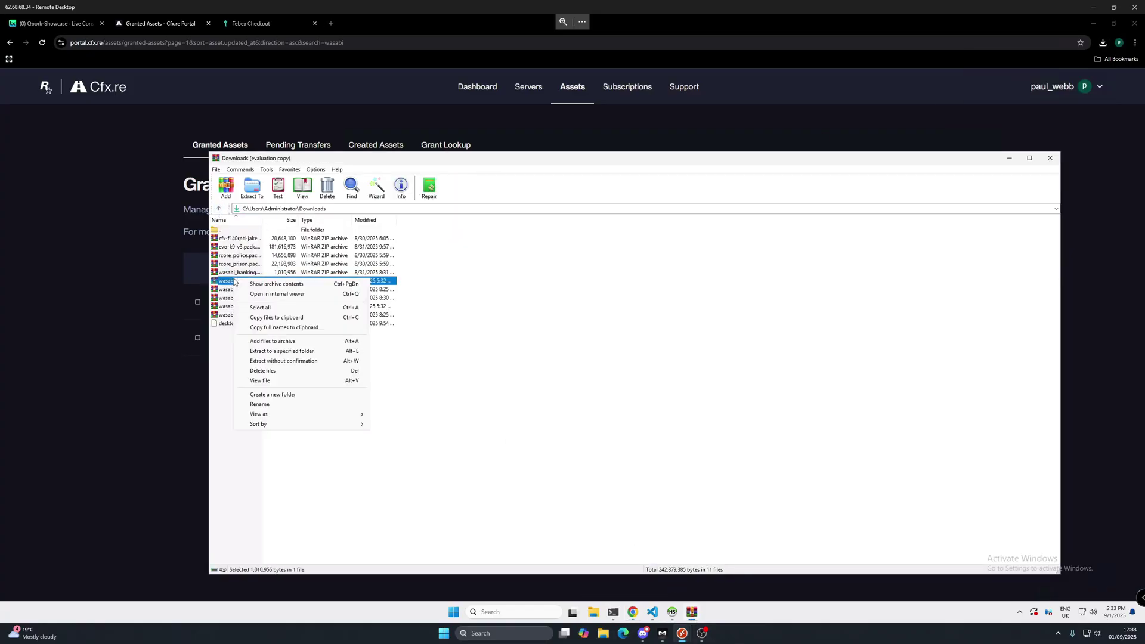
left_click(290, 352)
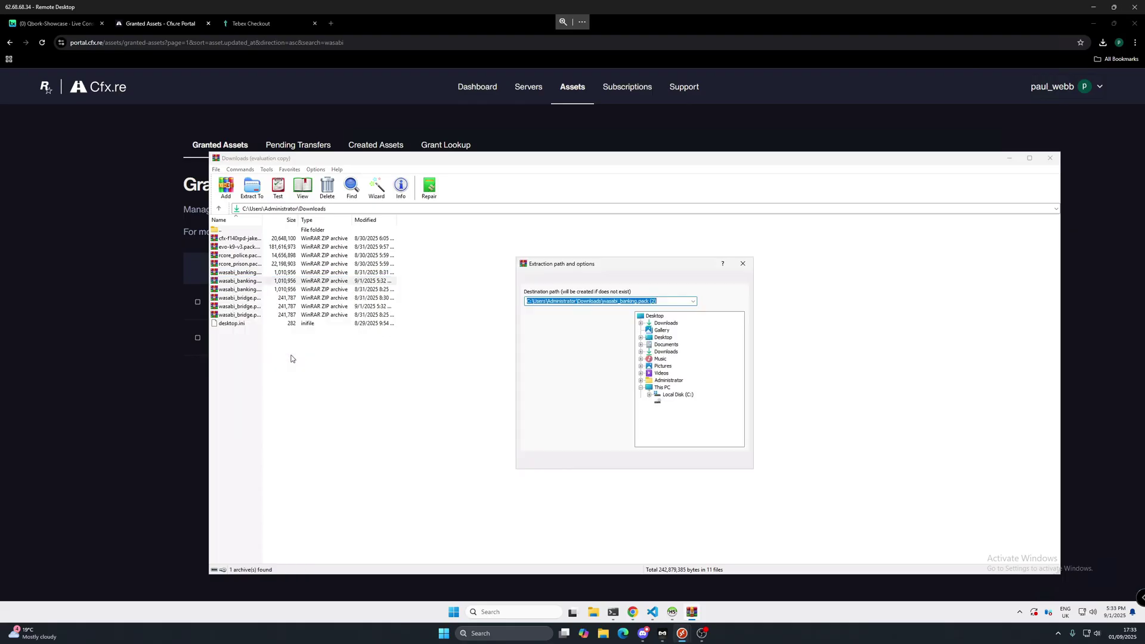
left_click(713, 317)
left_click(729, 305)
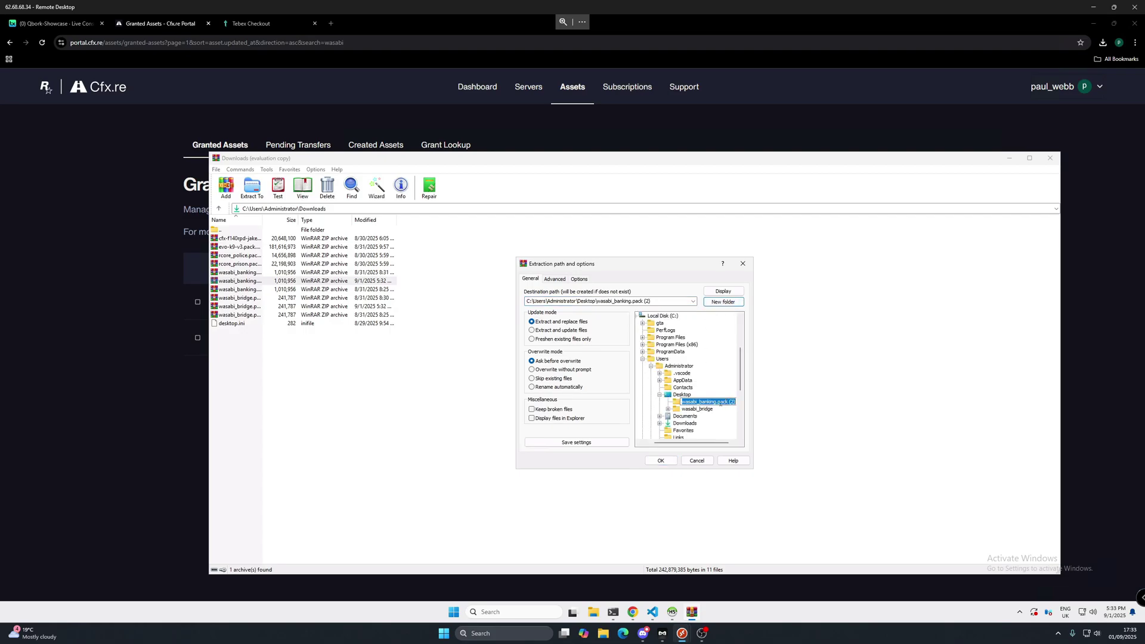
left_click_drag(717, 404, 735, 404)
left_click(660, 460)
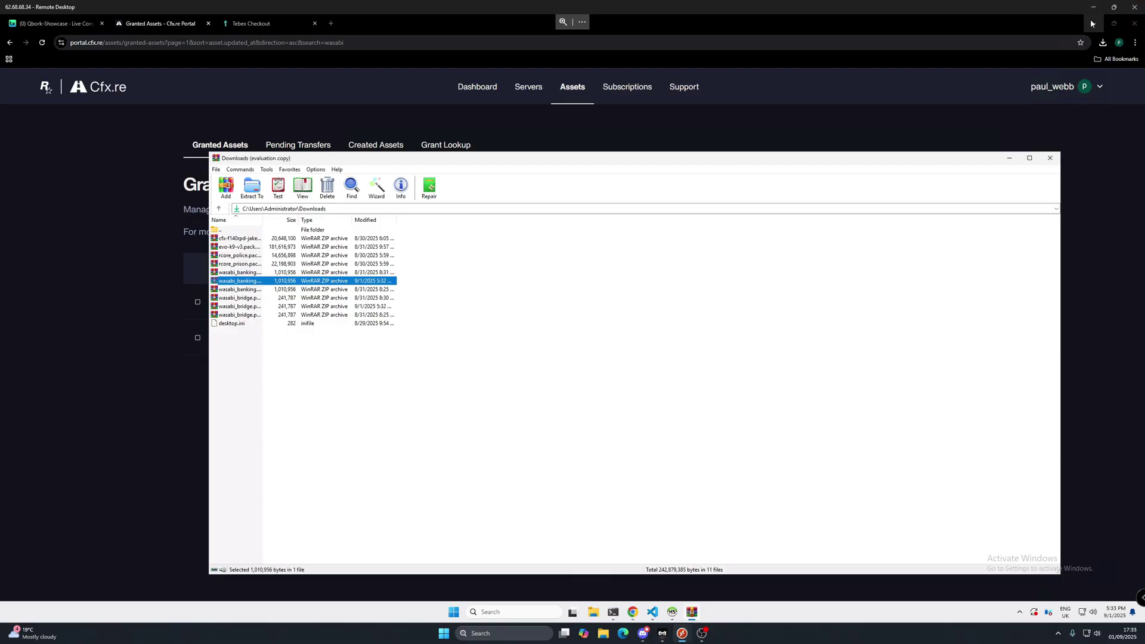
Minimize WinRAR and the browser, and move the two extracted wasabi folders together toward the middle of the desktop
left_click(1008, 158)
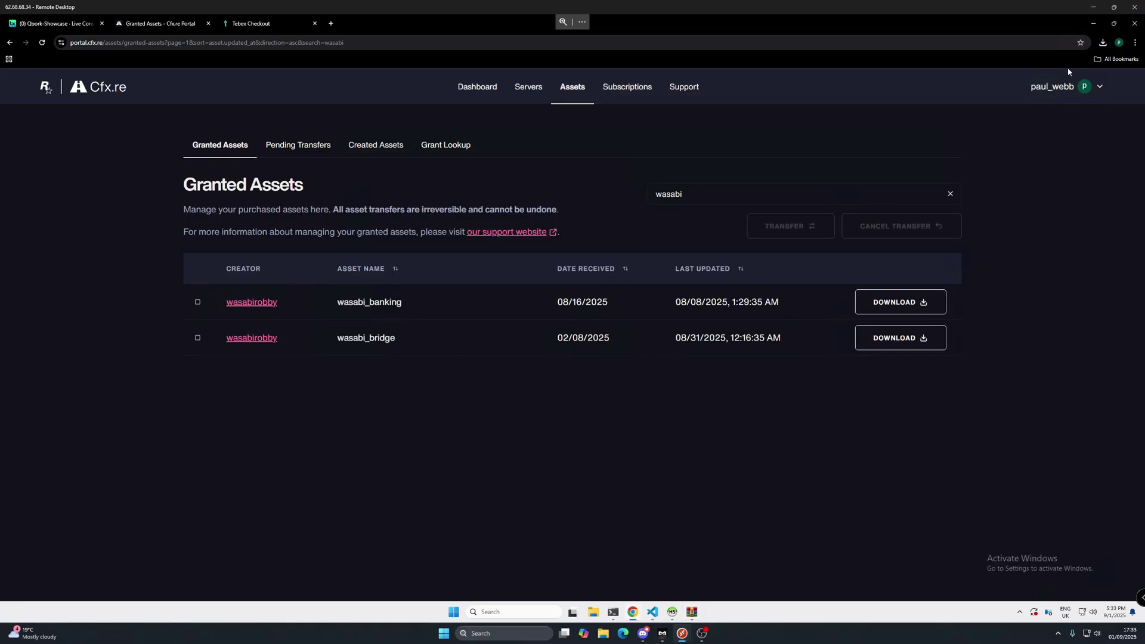
left_click(1093, 23)
left_click(1095, 20)
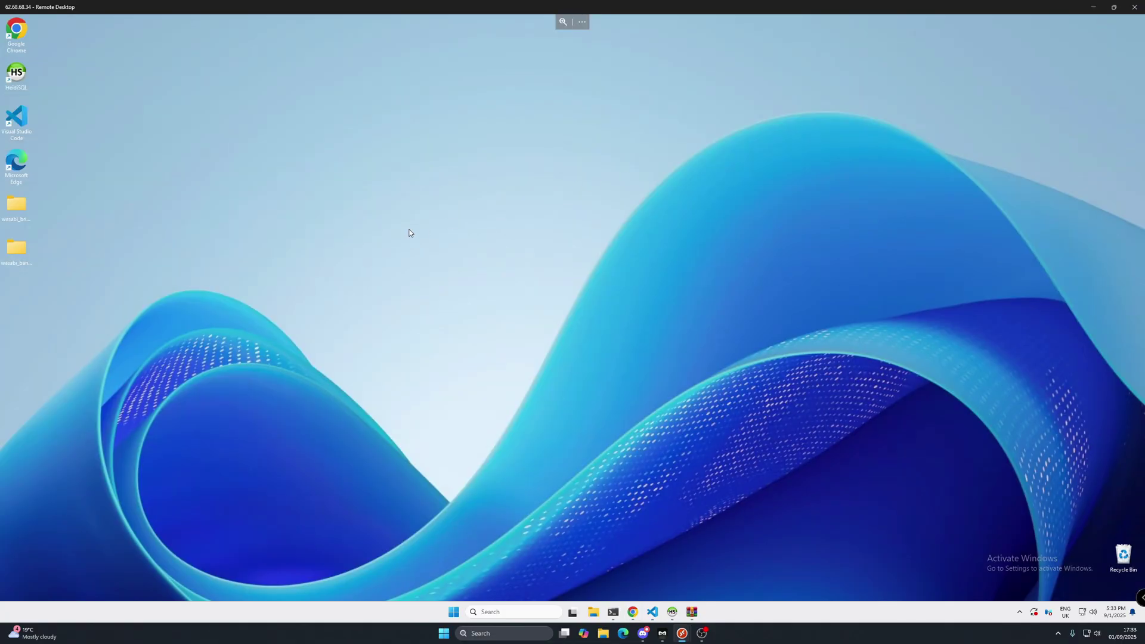
left_click_drag(56, 276, 448, 205)
left_click(527, 288)
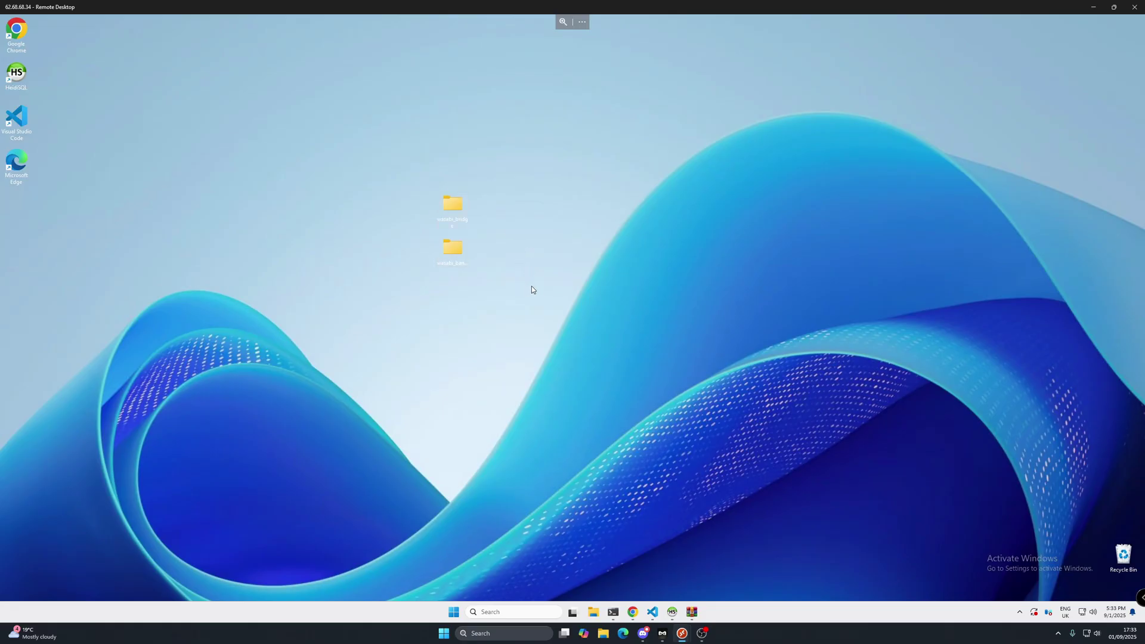
Open File Explorer and browse to the server's resources folder at C:\gta\data\resources
left_click(595, 611)
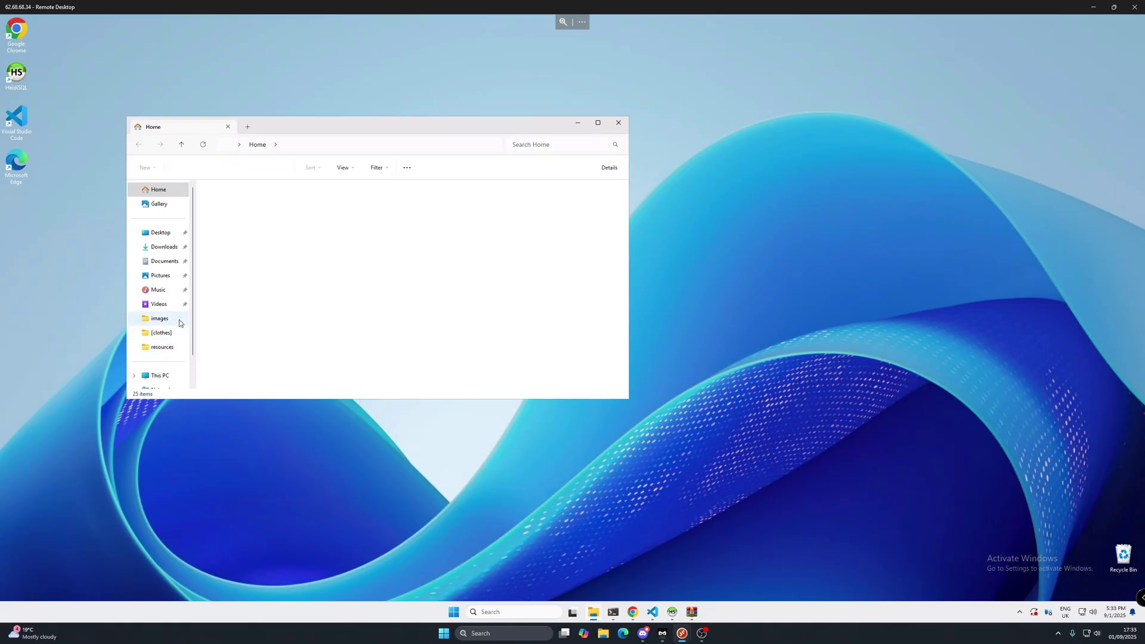
scroll(167, 370, "down", 1)
left_click(167, 360)
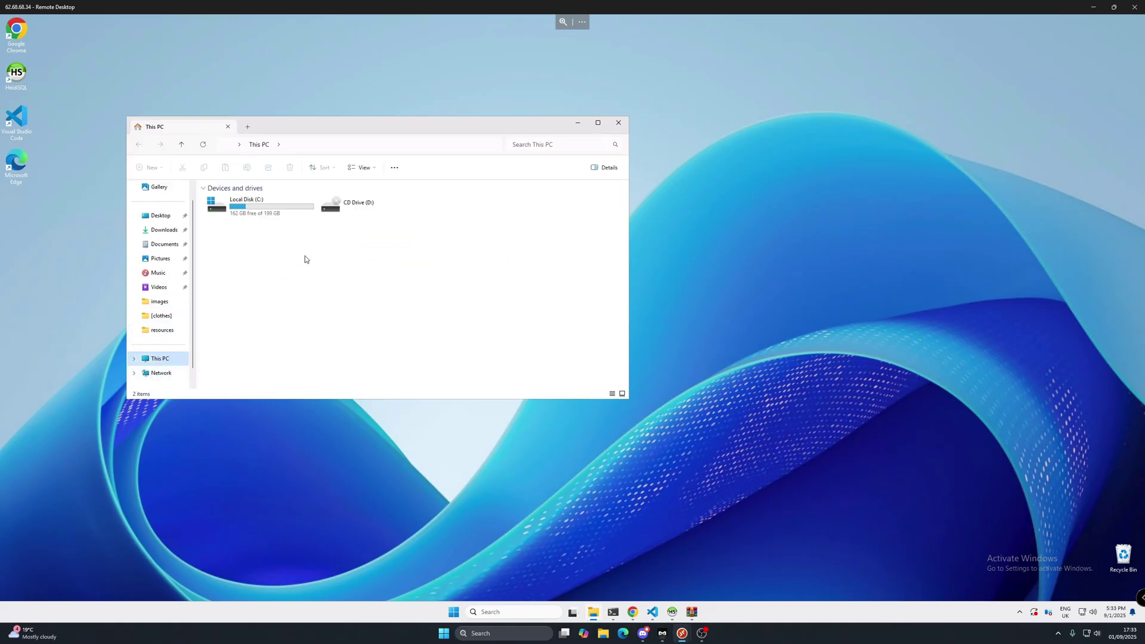
double_click(266, 214)
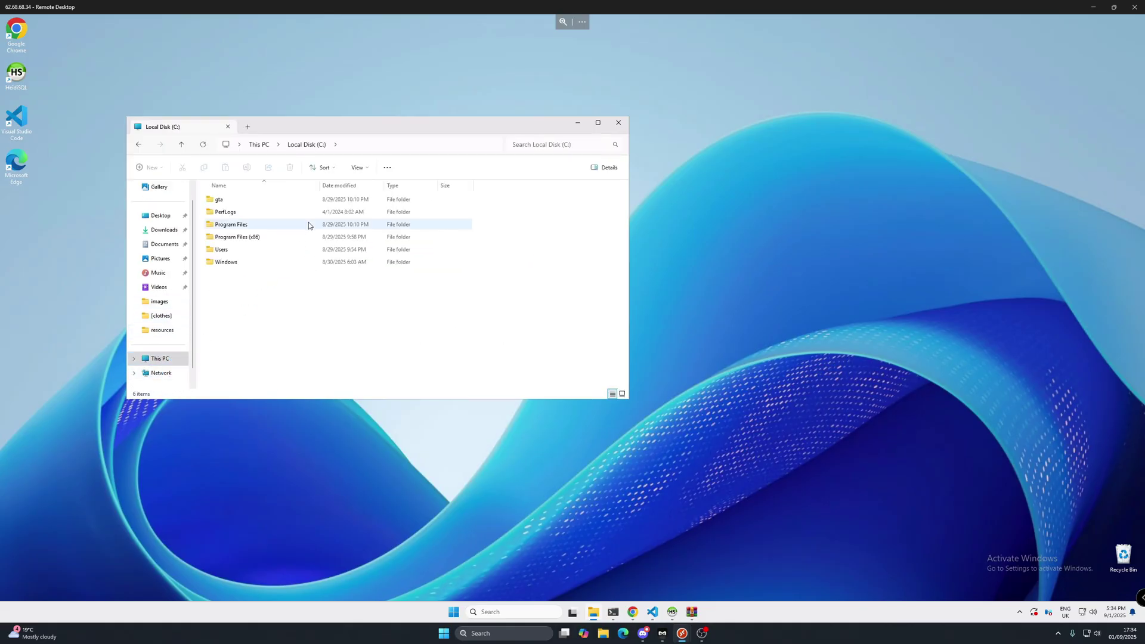
left_click(230, 203)
double_click(230, 205)
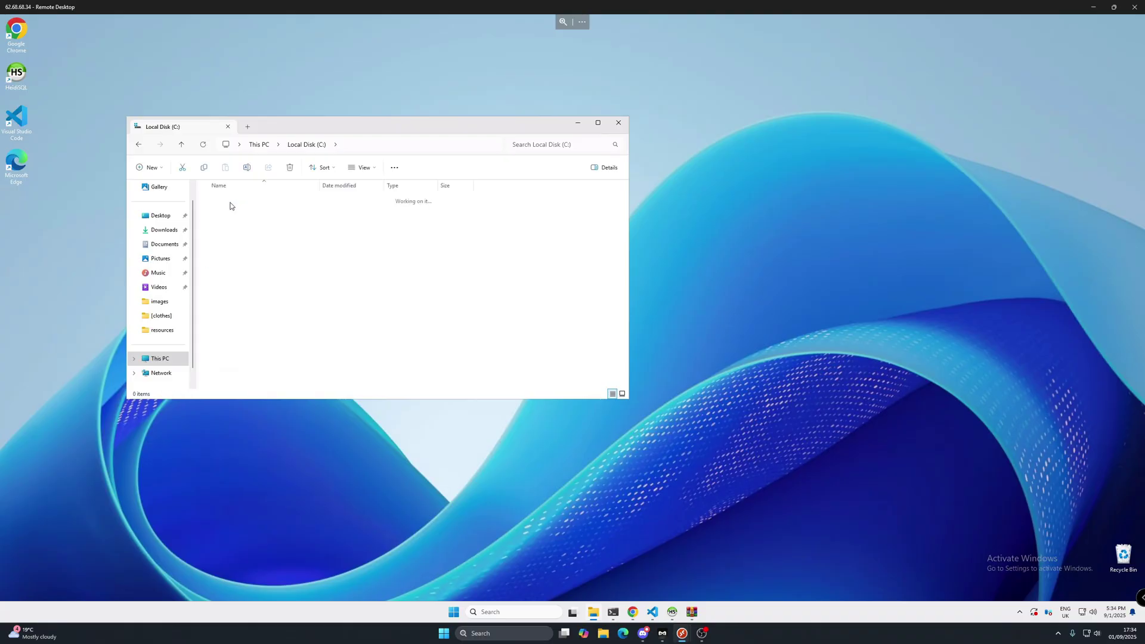
double_click(228, 201)
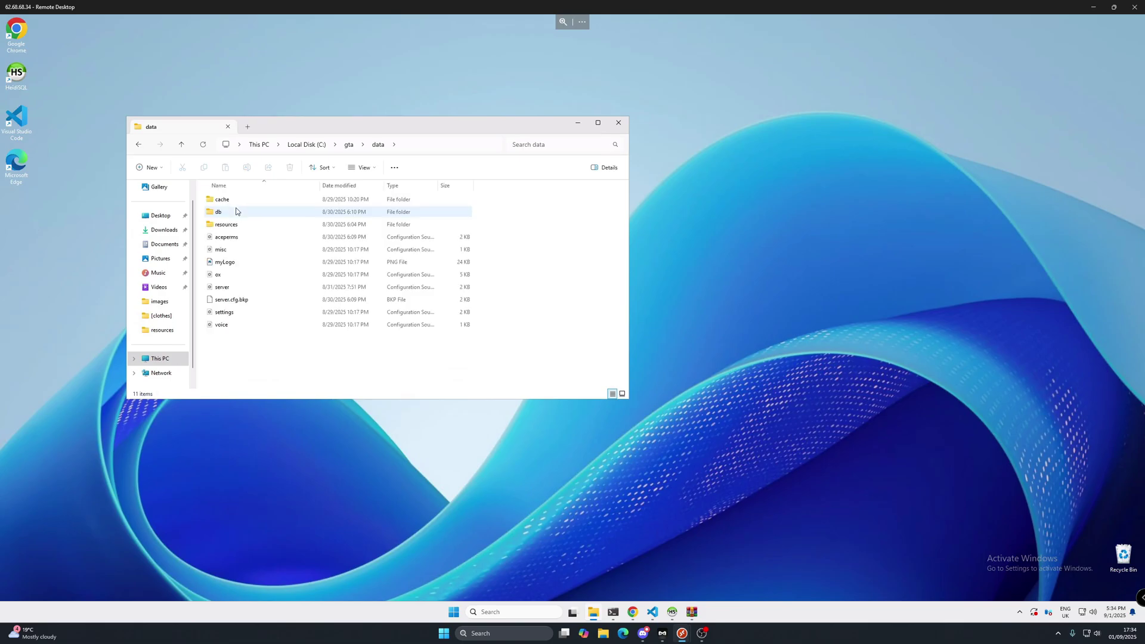
double_click(236, 223)
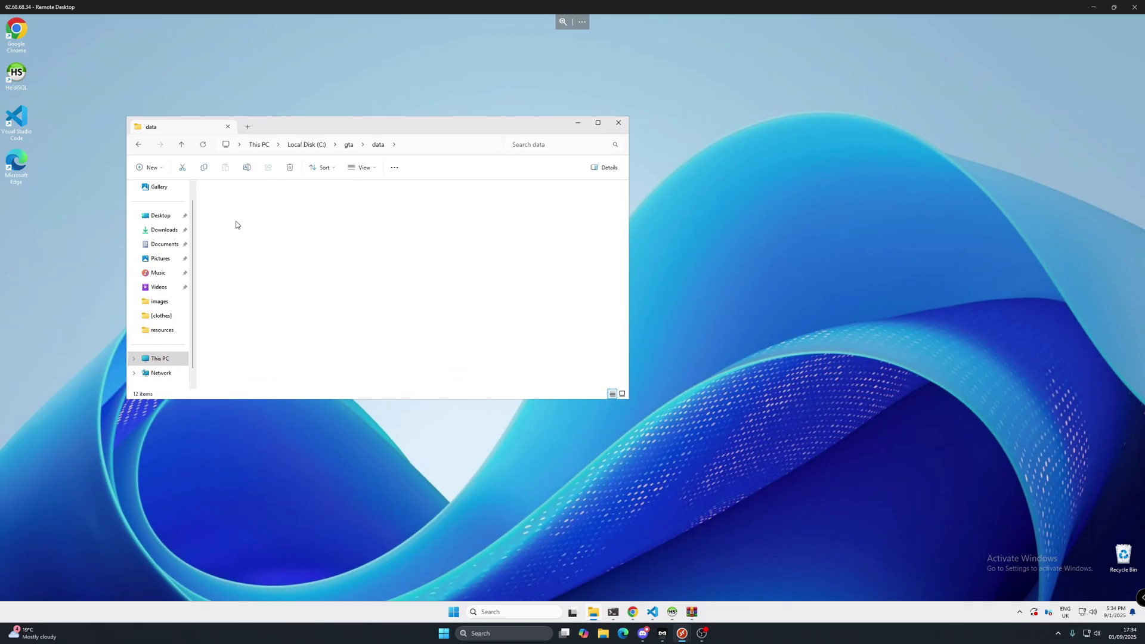
double_click(236, 225)
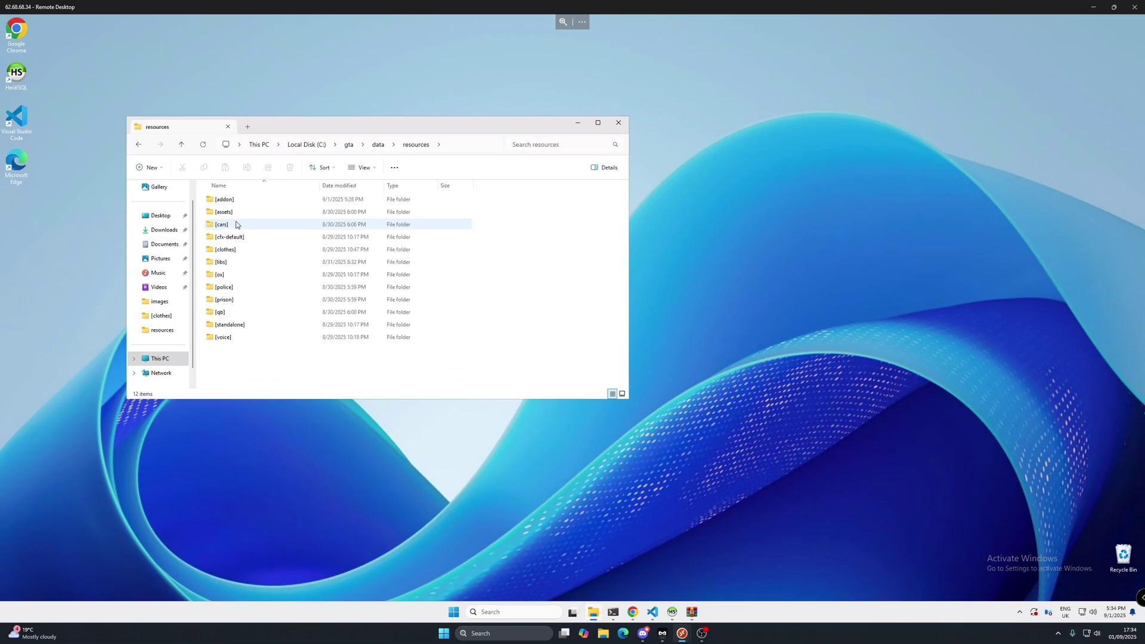
Move the desktop's wasabi_bridge folder into the [libs] resource folder, replacing the files already in the destination
left_click(230, 265)
left_click_drag(295, 124, 593, 226)
left_click_drag(479, 226, 635, 212)
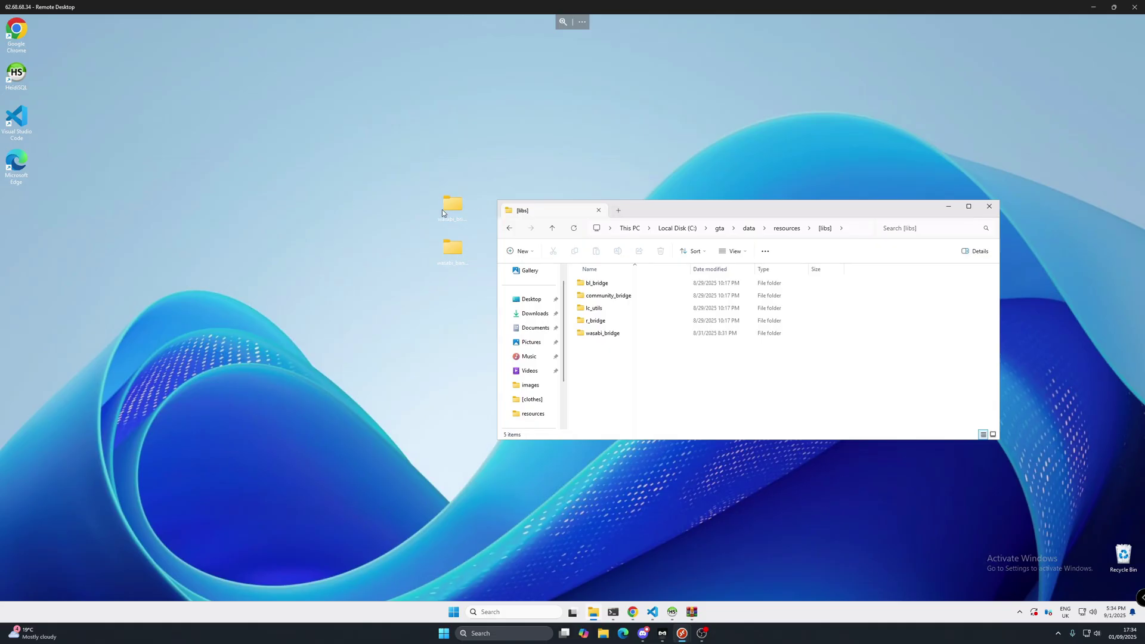
left_click_drag(451, 206, 629, 366)
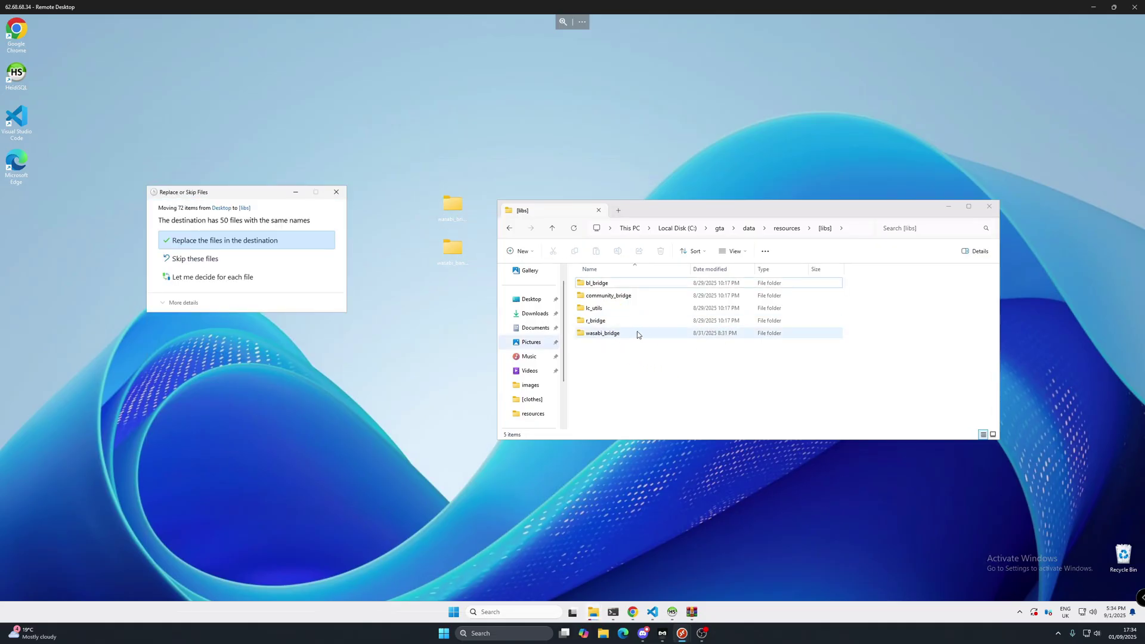
left_click(237, 240)
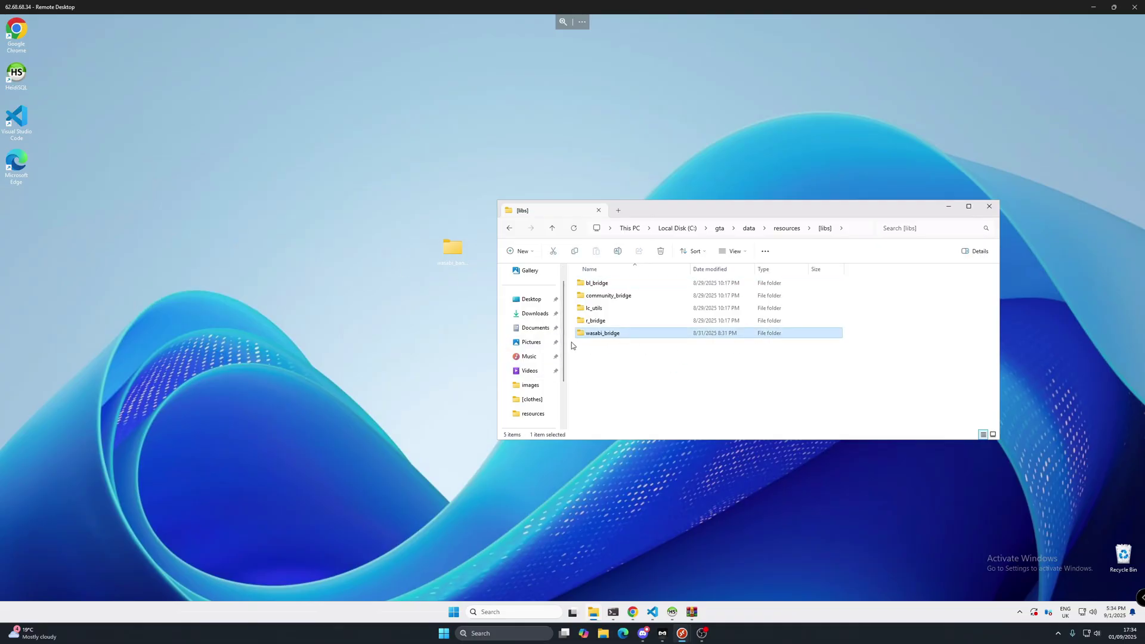
Go back to resources and move the desktop's wasabi_banking folder into the [addon] folder
left_click(510, 229)
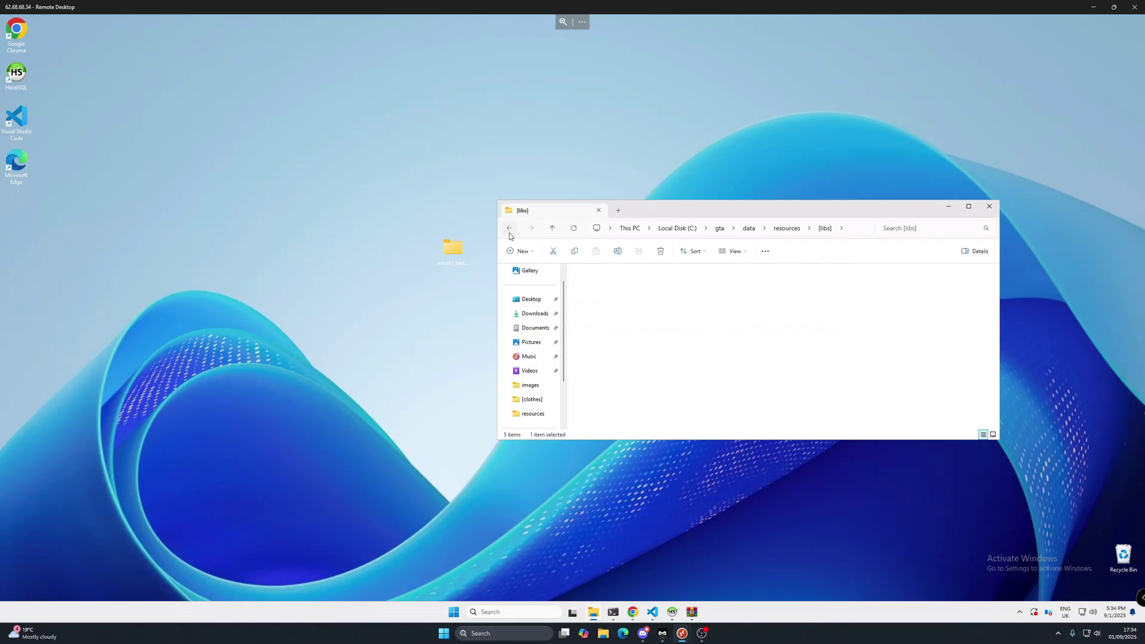
left_click(509, 233)
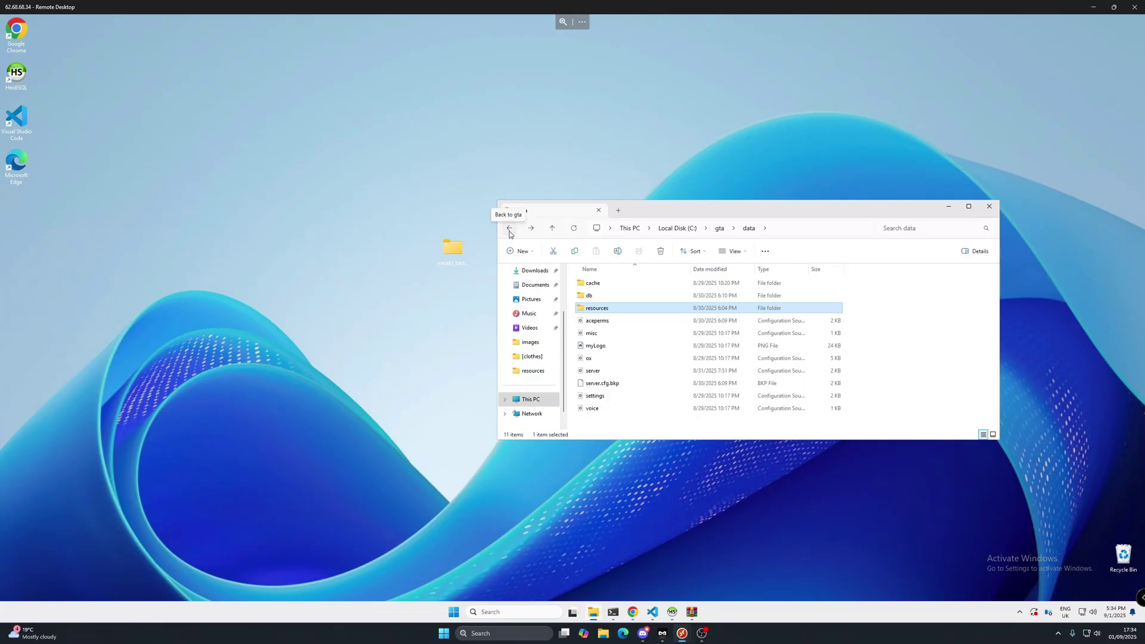
double_click(605, 309)
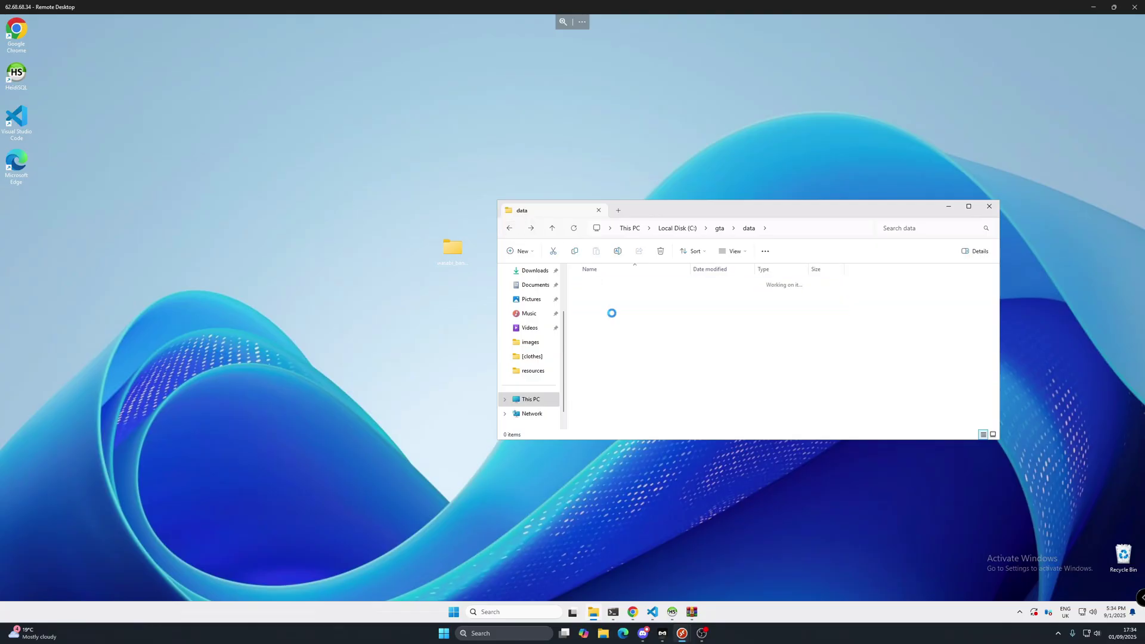
left_click(604, 287)
double_click(603, 288)
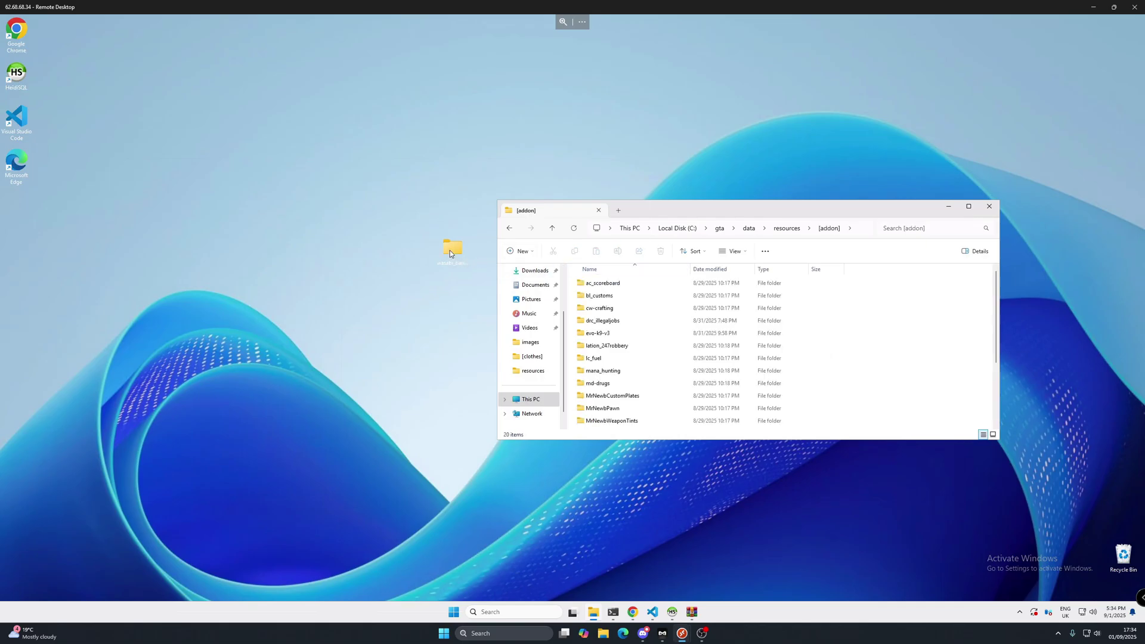
left_click_drag(449, 253, 905, 350)
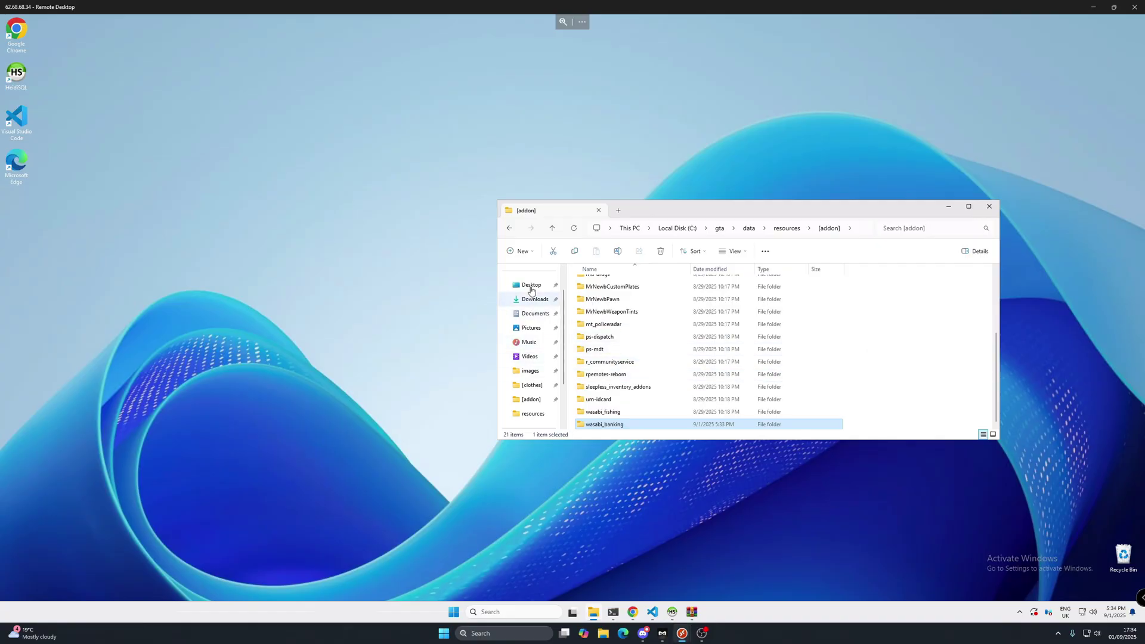
Look through the [qb] and [addon] resource folders for any other banking script
left_click(510, 229)
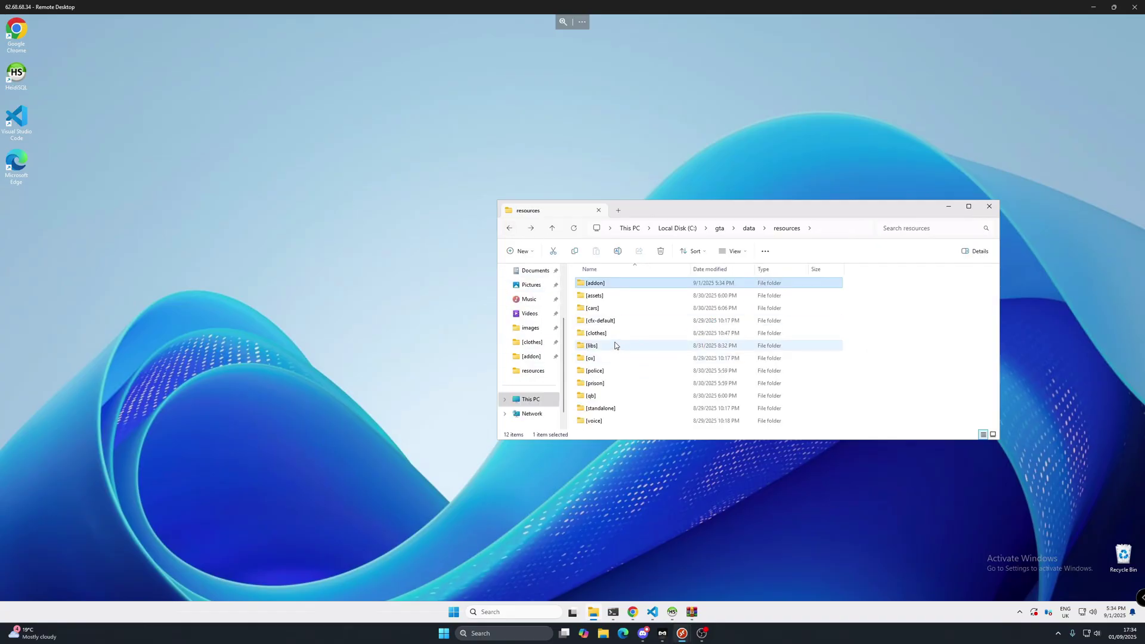
double_click(607, 396)
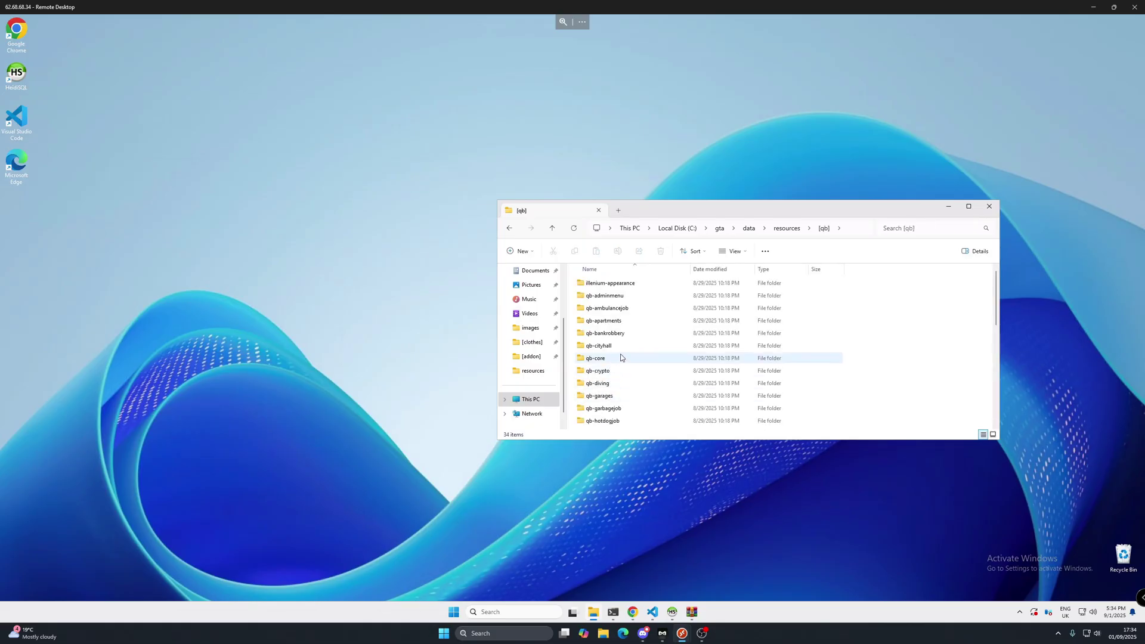
mouse_move(632, 335)
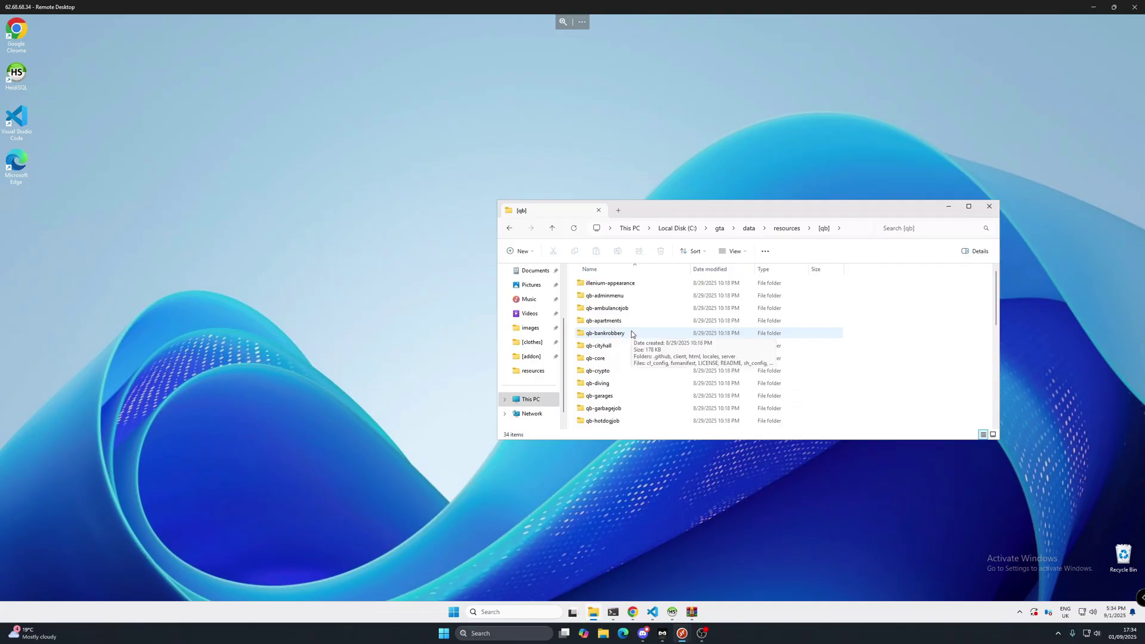
left_click(508, 232)
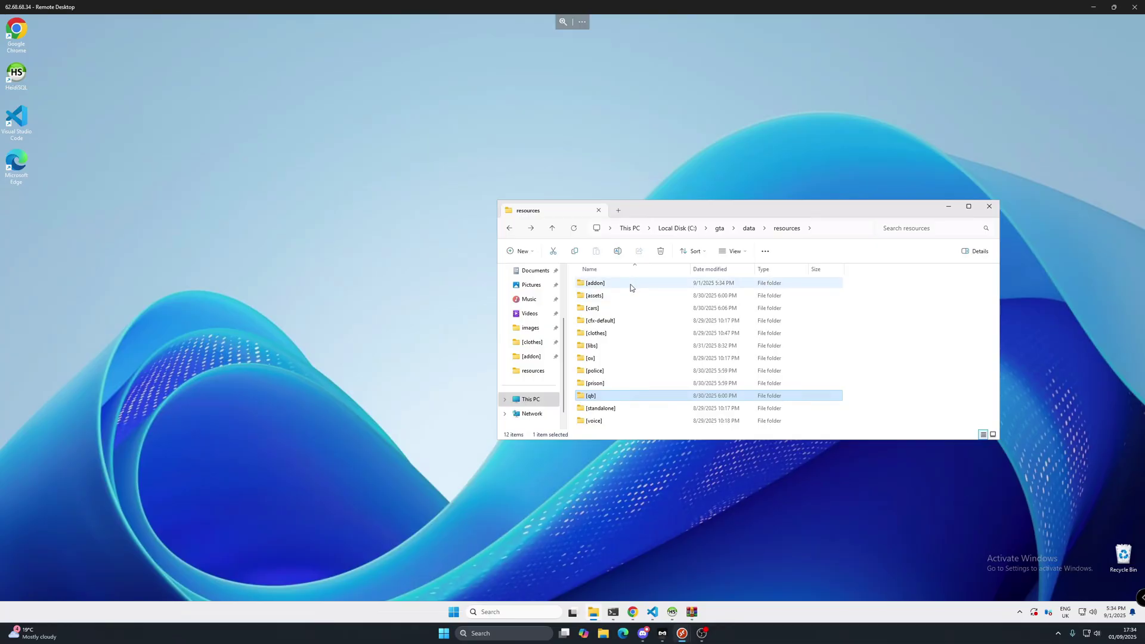
double_click(607, 284)
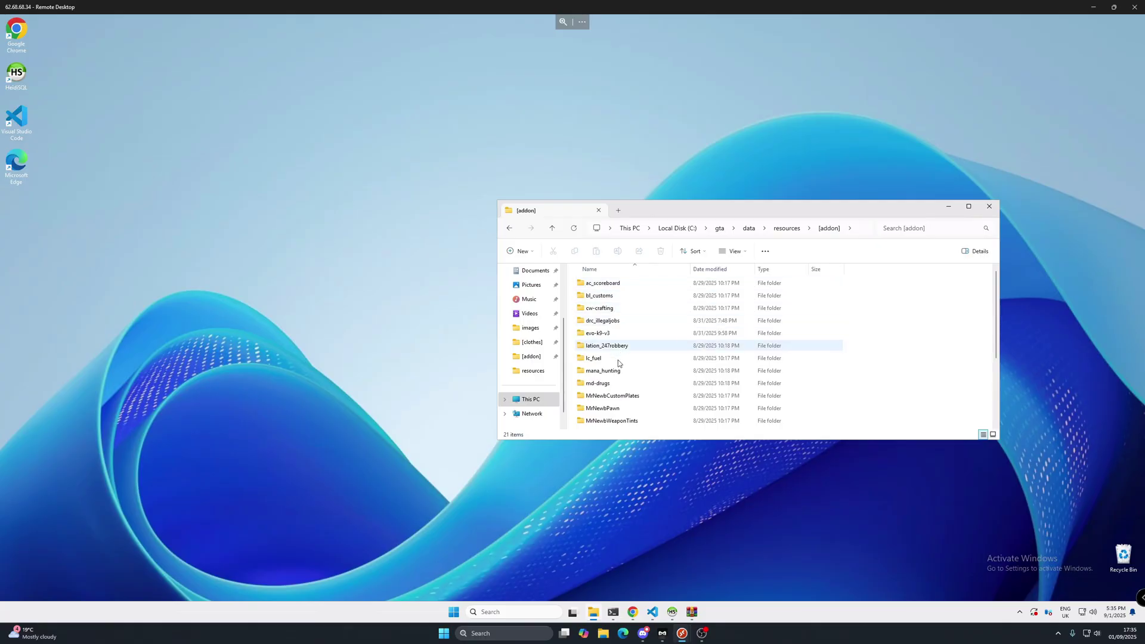
scroll(614, 391, "down", 3)
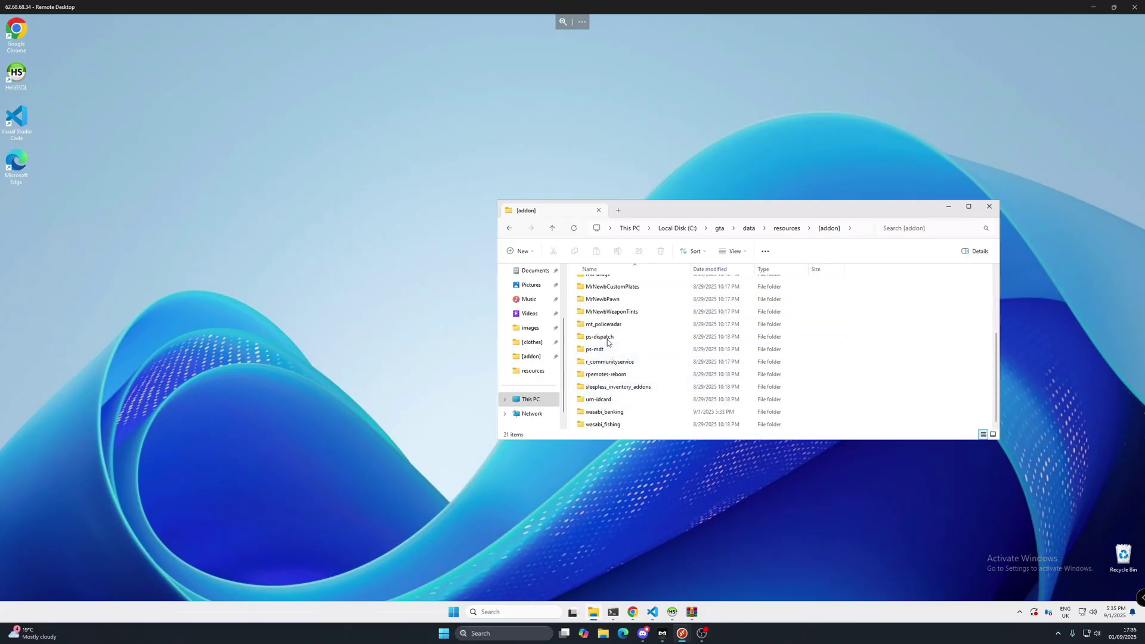
scroll(611, 373, "up", 3)
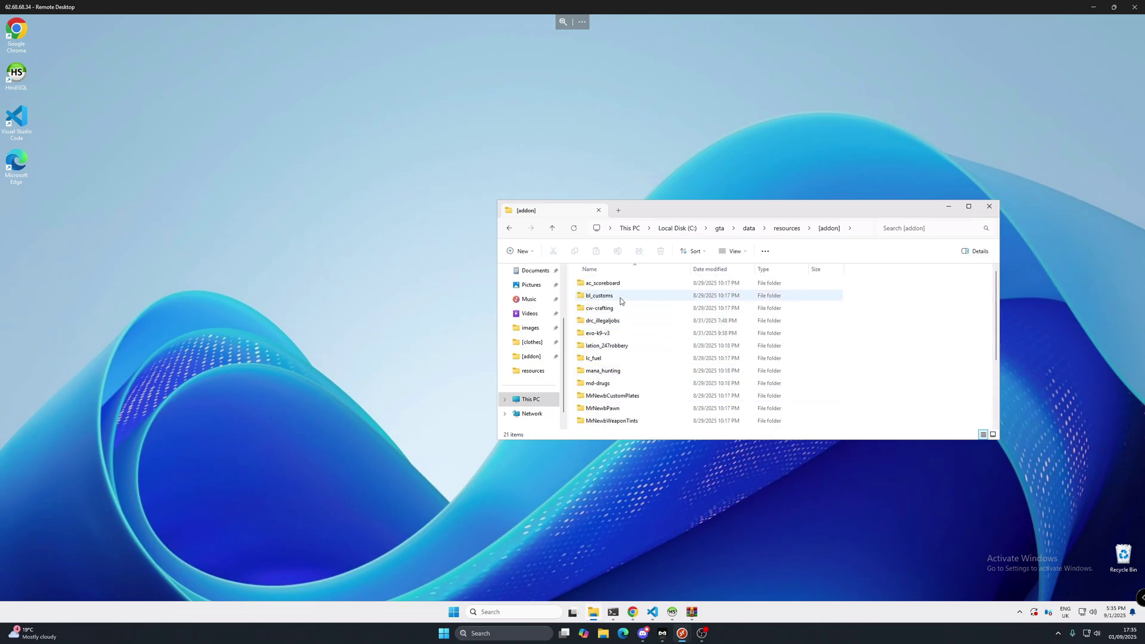
scroll(604, 404, "down", 1)
scroll(604, 405, "down", 2)
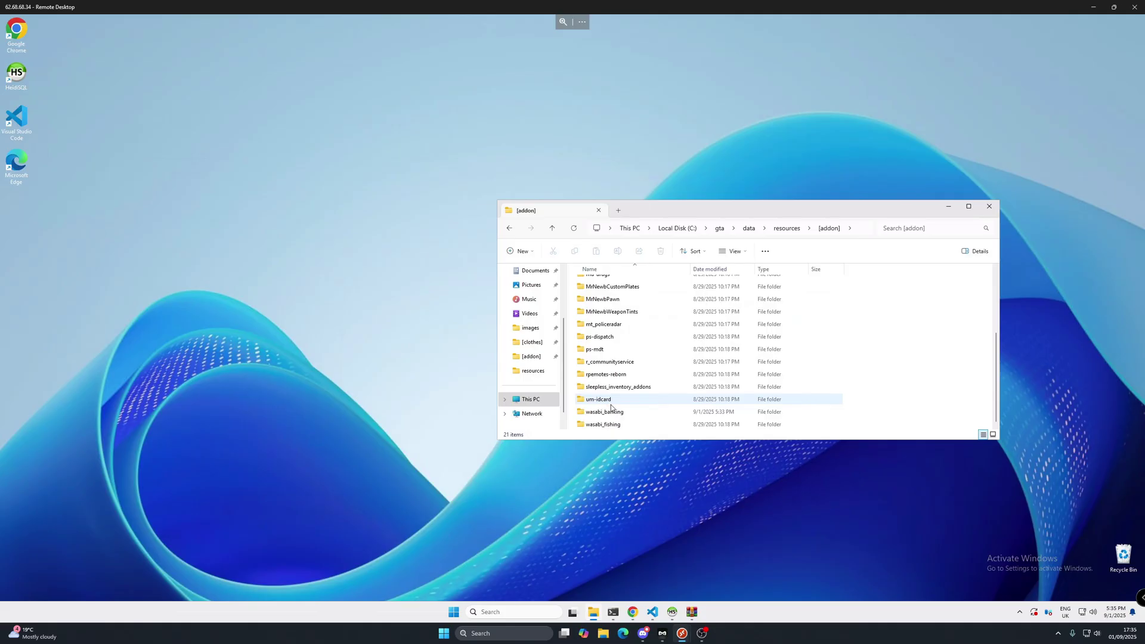
Open the _install_first folder inside wasabi_banking
double_click(608, 411)
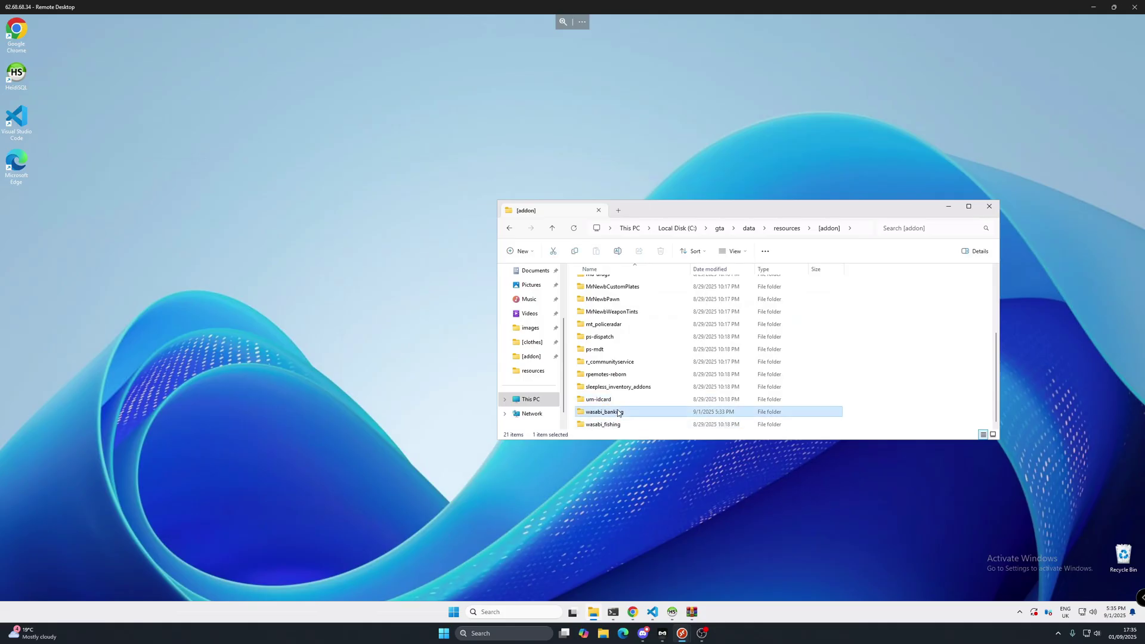
left_click(597, 296)
double_click(598, 300)
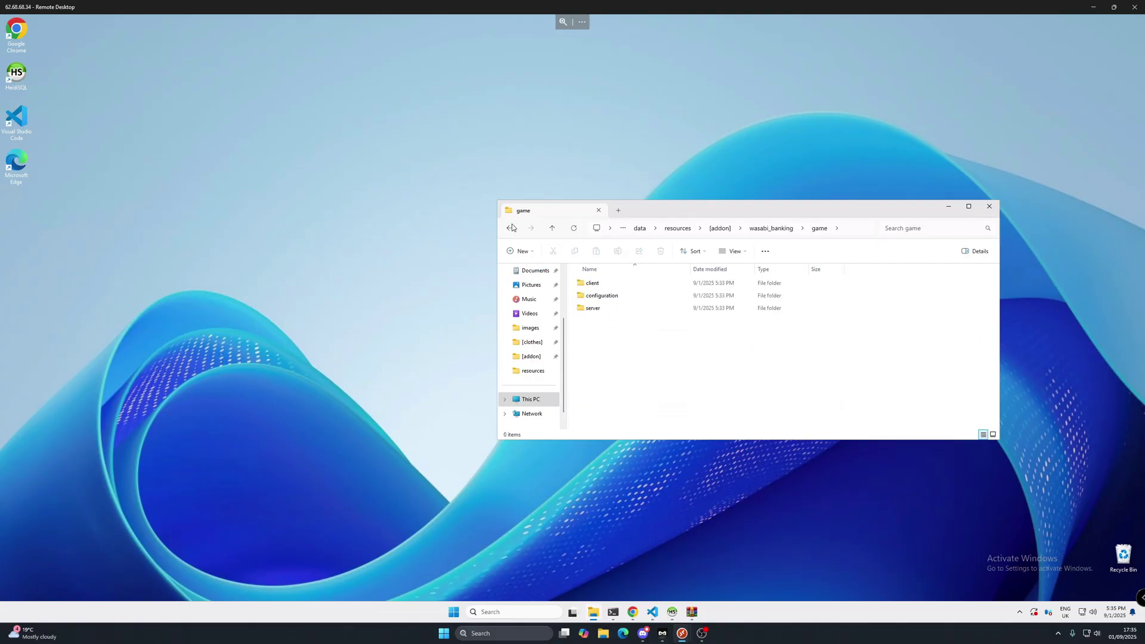
key("alt+Left")
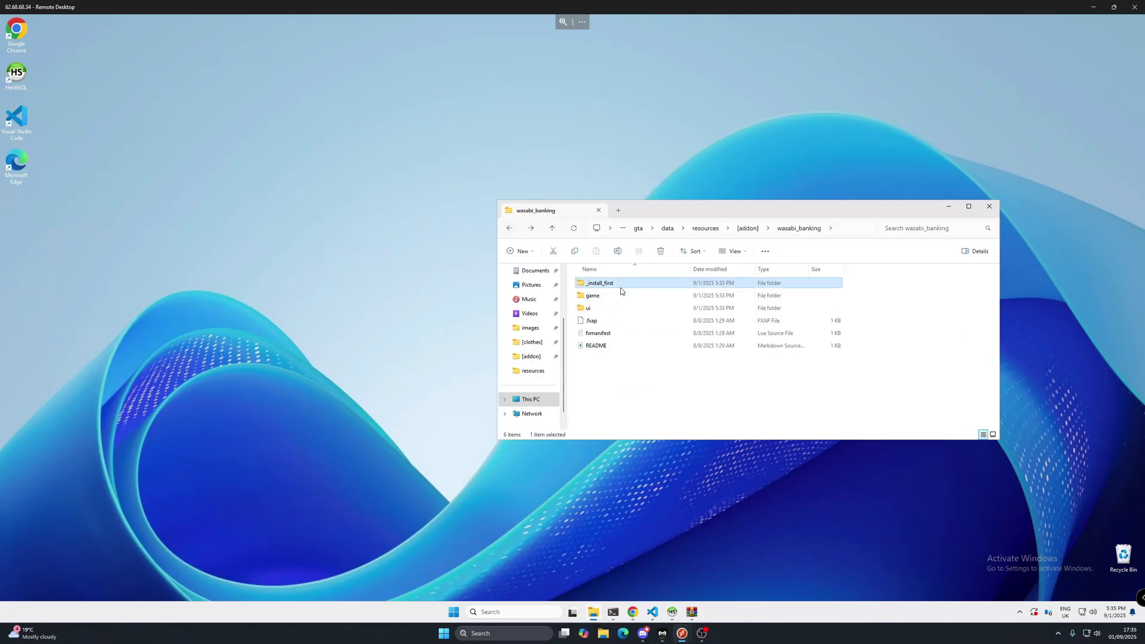
double_click(623, 286)
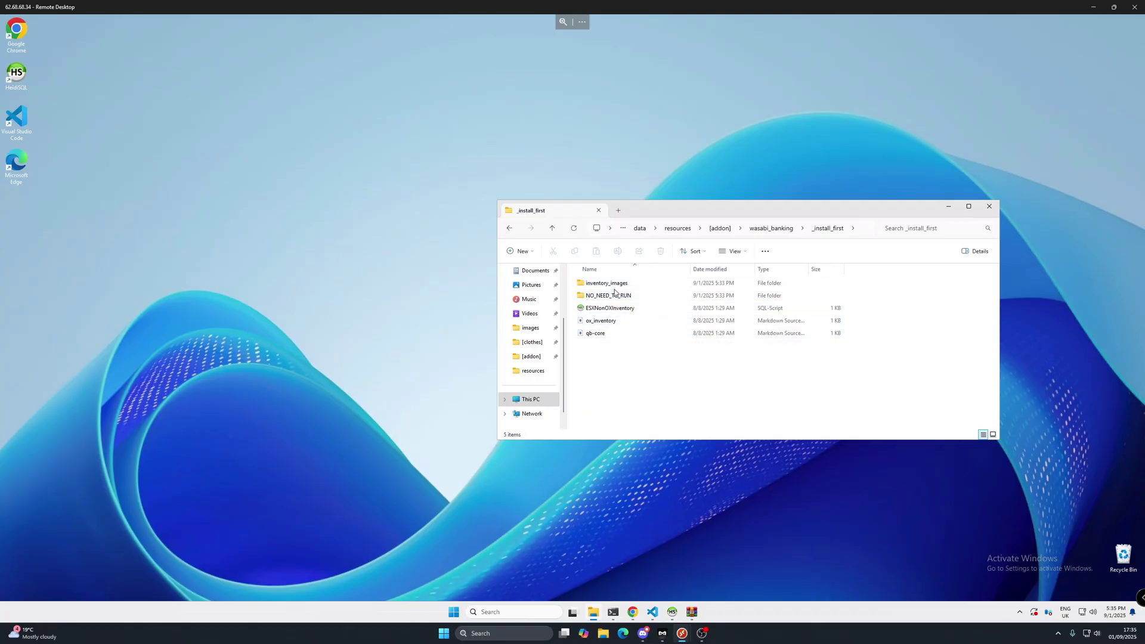
View the item definitions in qb-core.md, then close the file and minimize Visual Studio Code
left_click(607, 321)
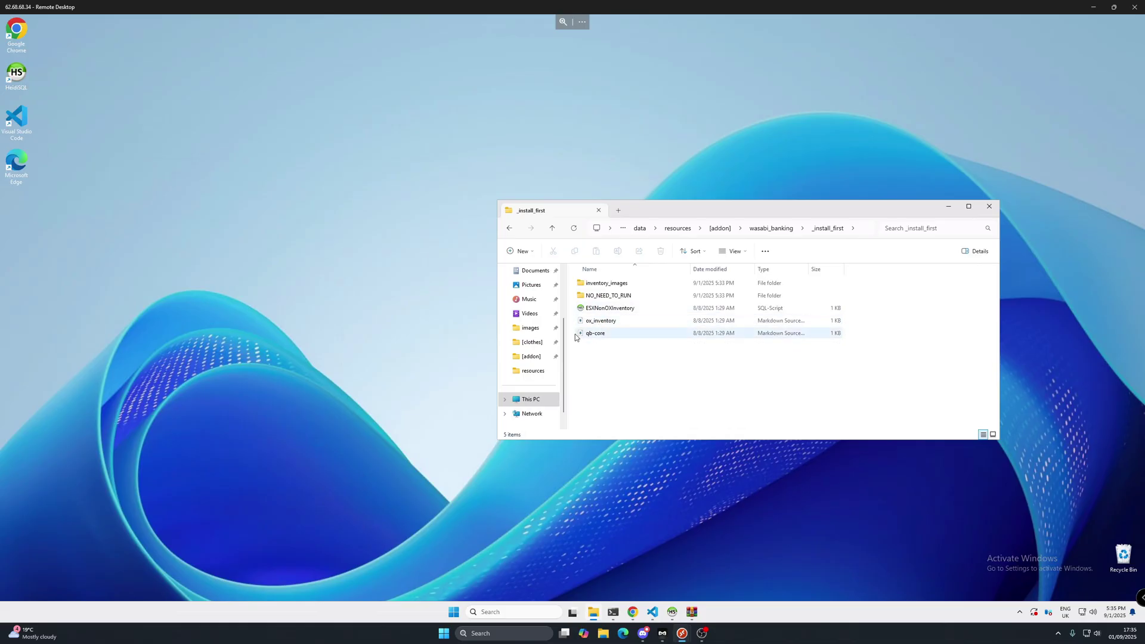
double_click(595, 334)
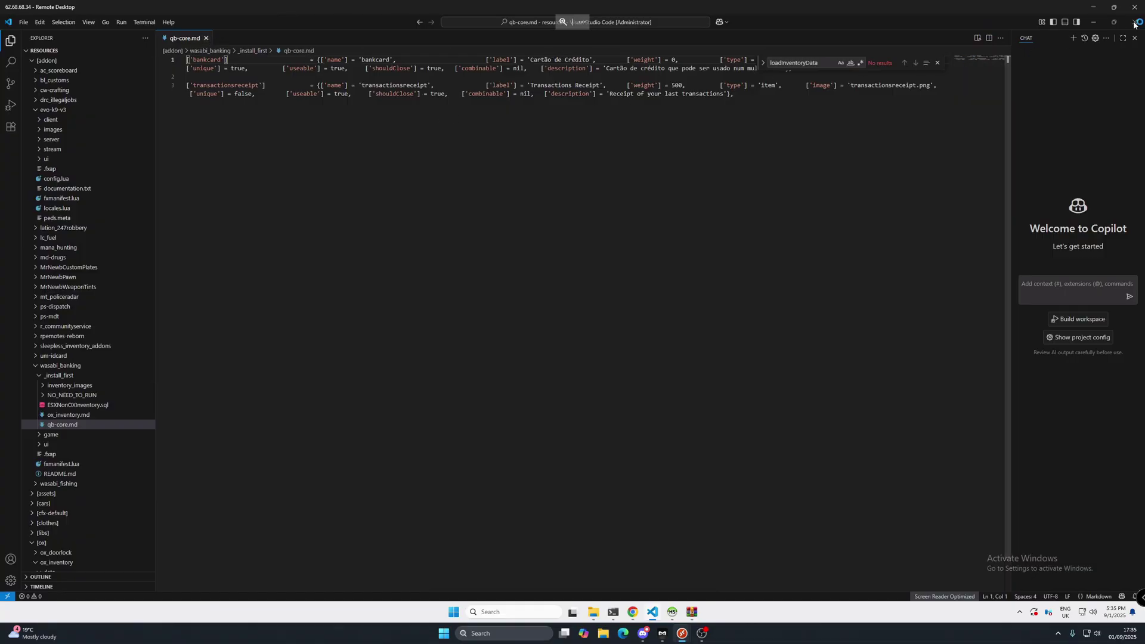
left_click(207, 39)
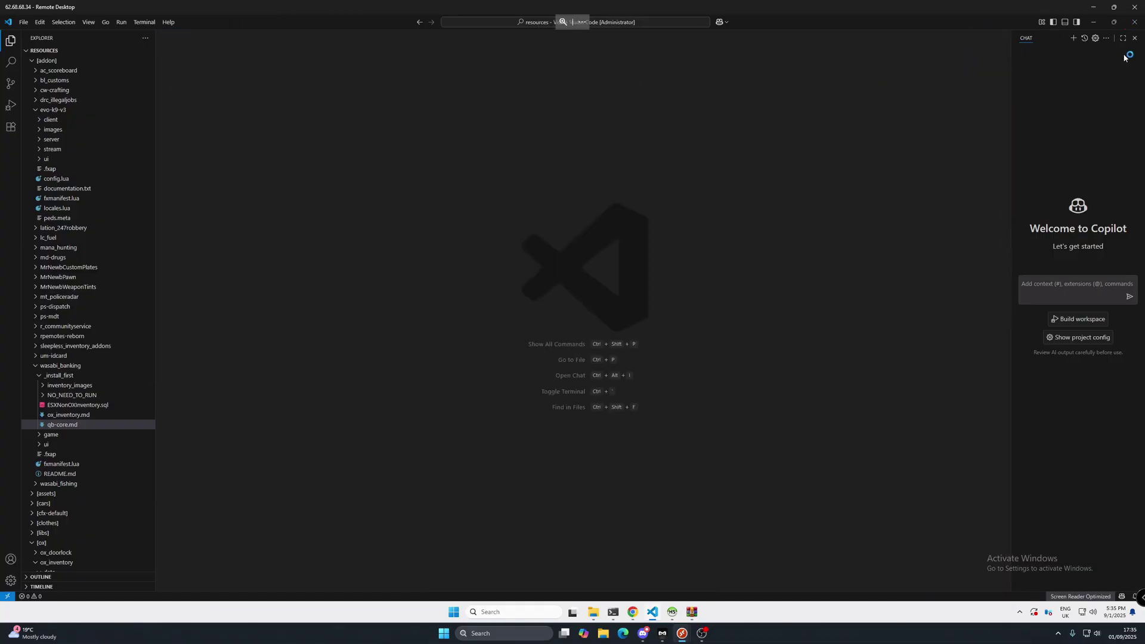
left_click(1093, 21)
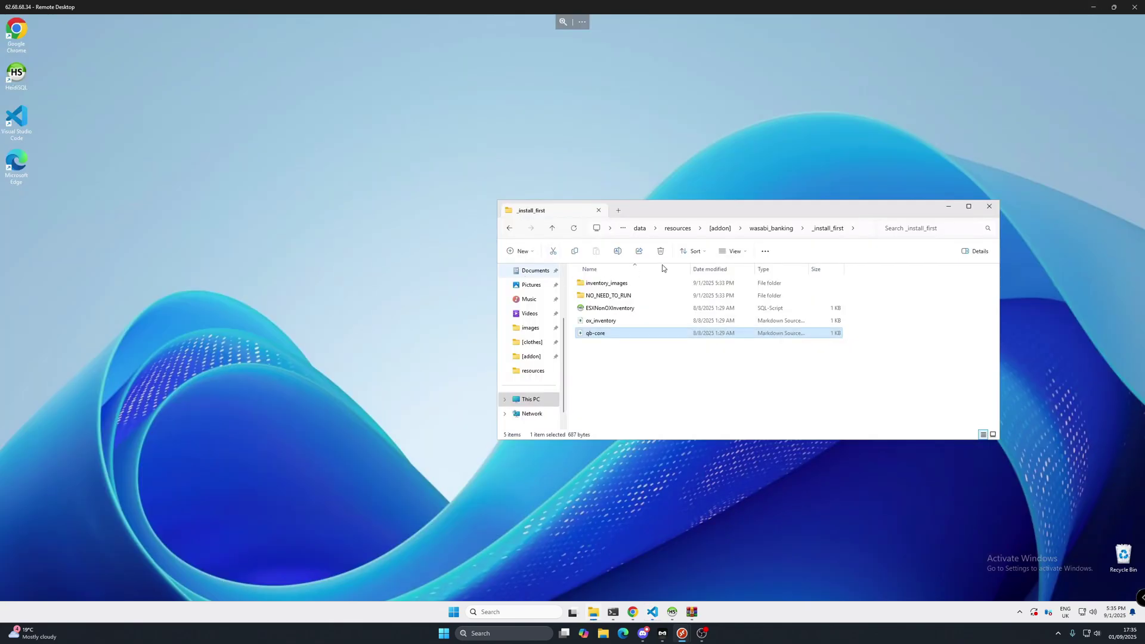
Open ox_inventory.md from the _install_first folder and highlight its bankcard and transactionsreceipt item definitions
left_click(613, 321)
double_click(613, 321)
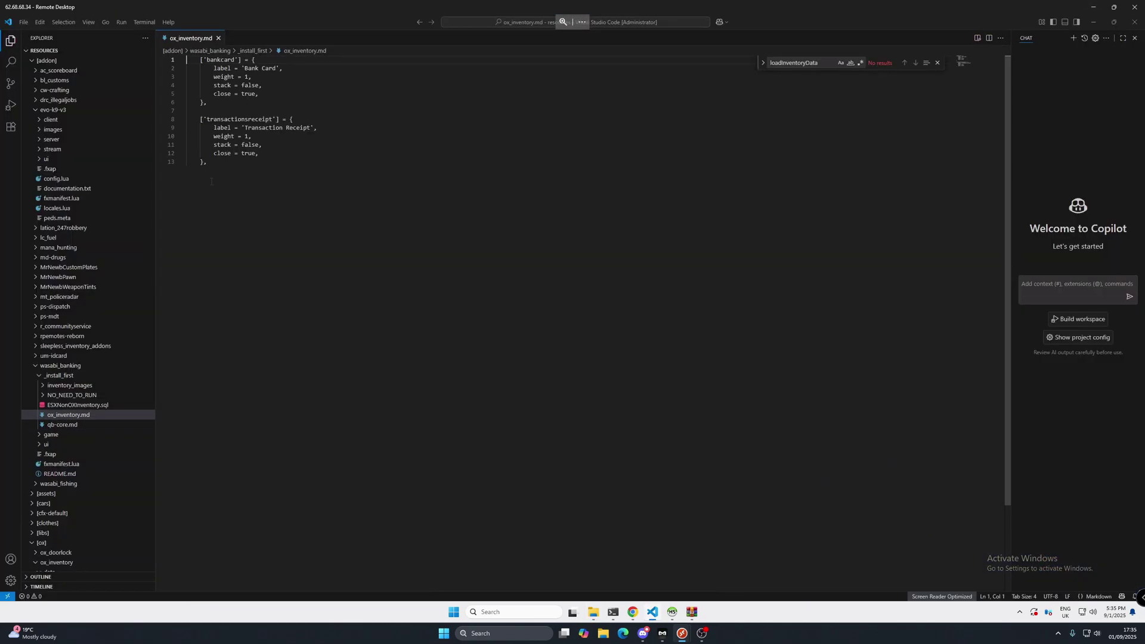
left_click_drag(208, 162, 186, 59)
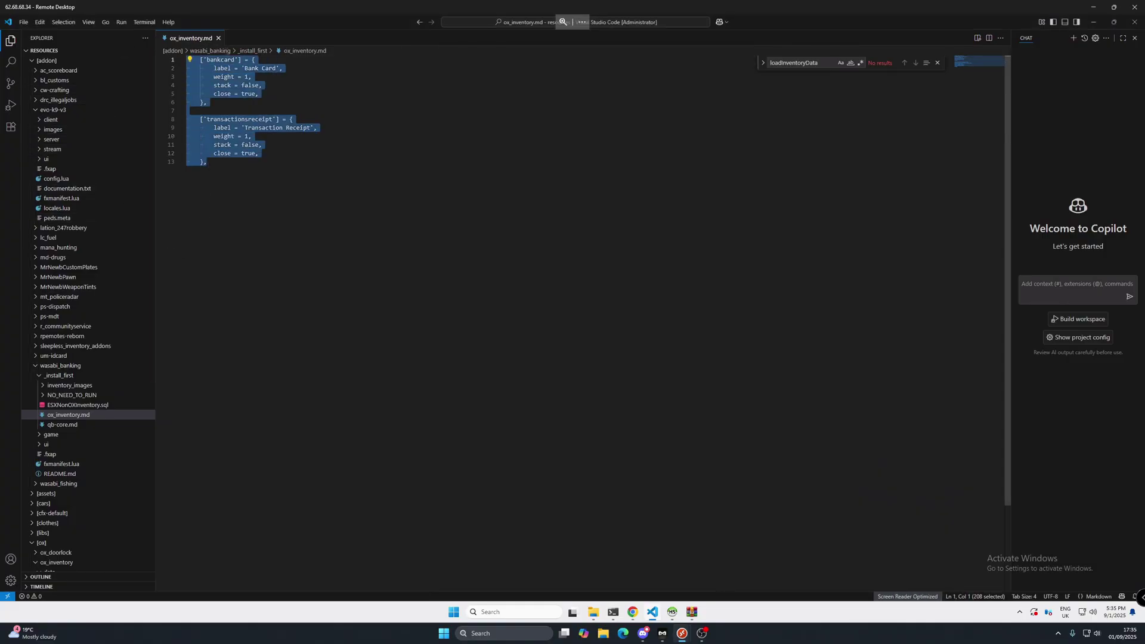
left_click(377, 76, "shift")
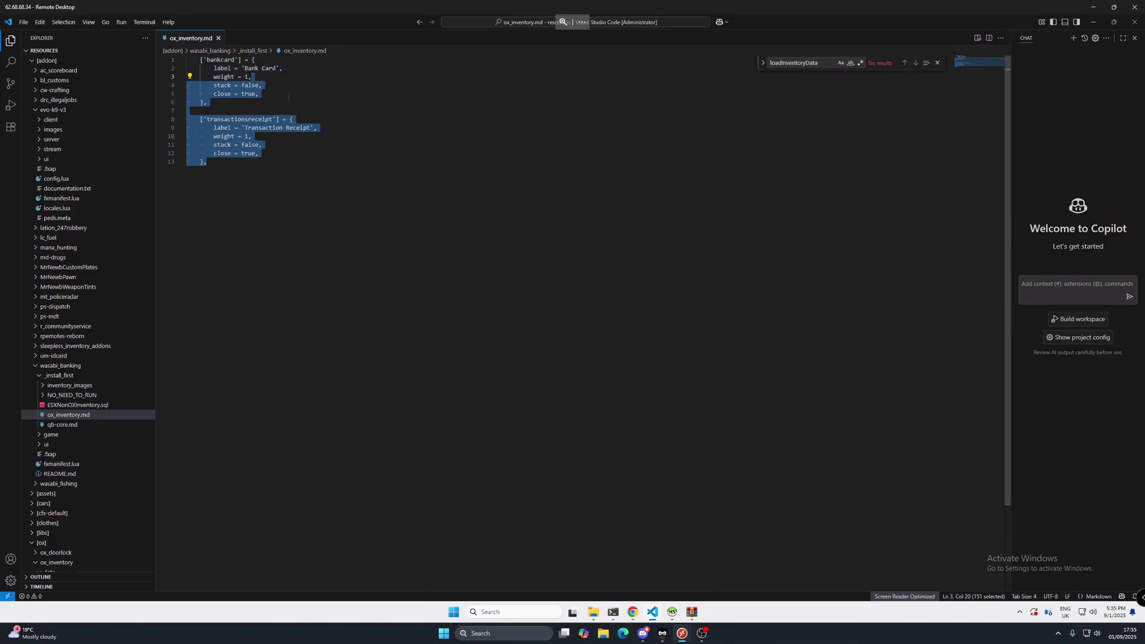
left_click(201, 162)
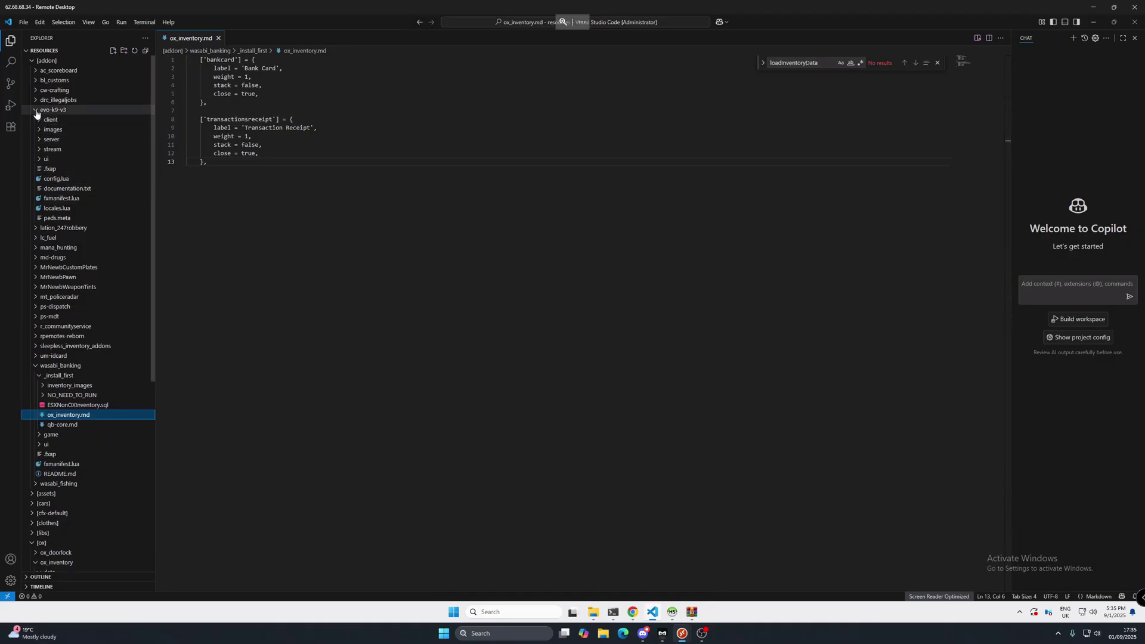
Open items.lua in ox_inventory's data folder and check it for the bankcard and transactionsreceipt entries
scroll(38, 118, "down", 4)
scroll(66, 309, "down", 2)
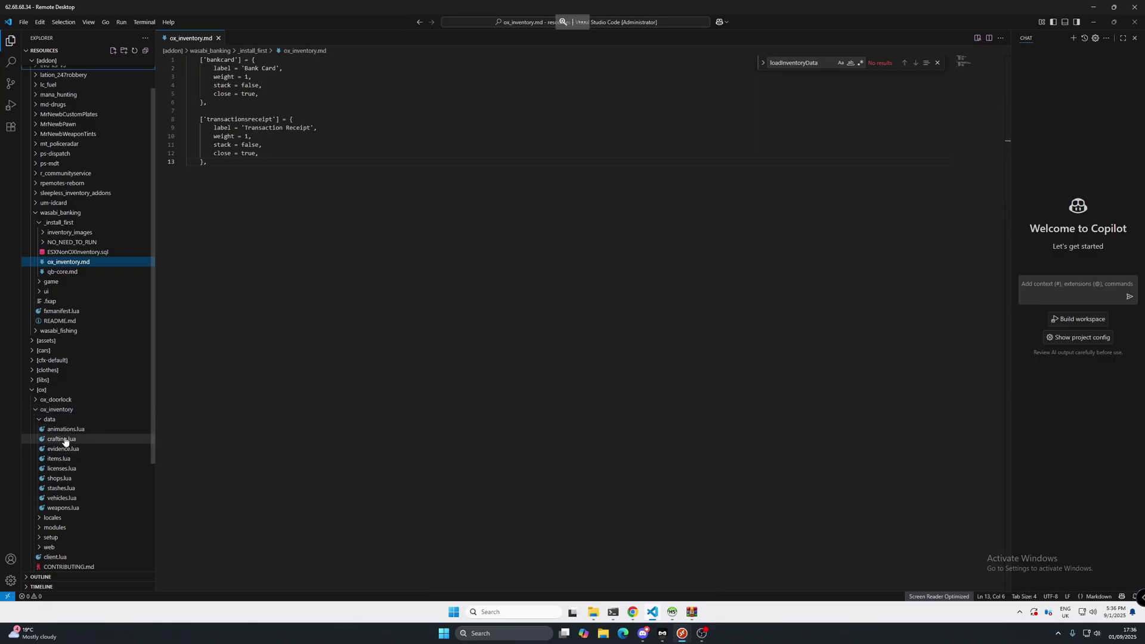
left_click(59, 459)
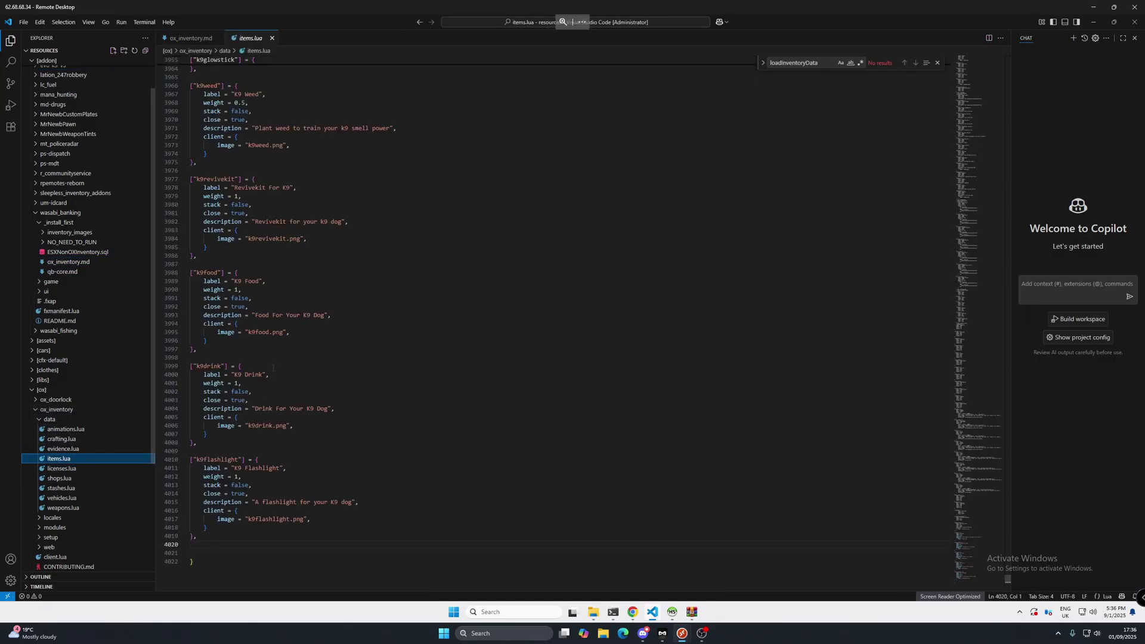
scroll(272, 382, "up", 20)
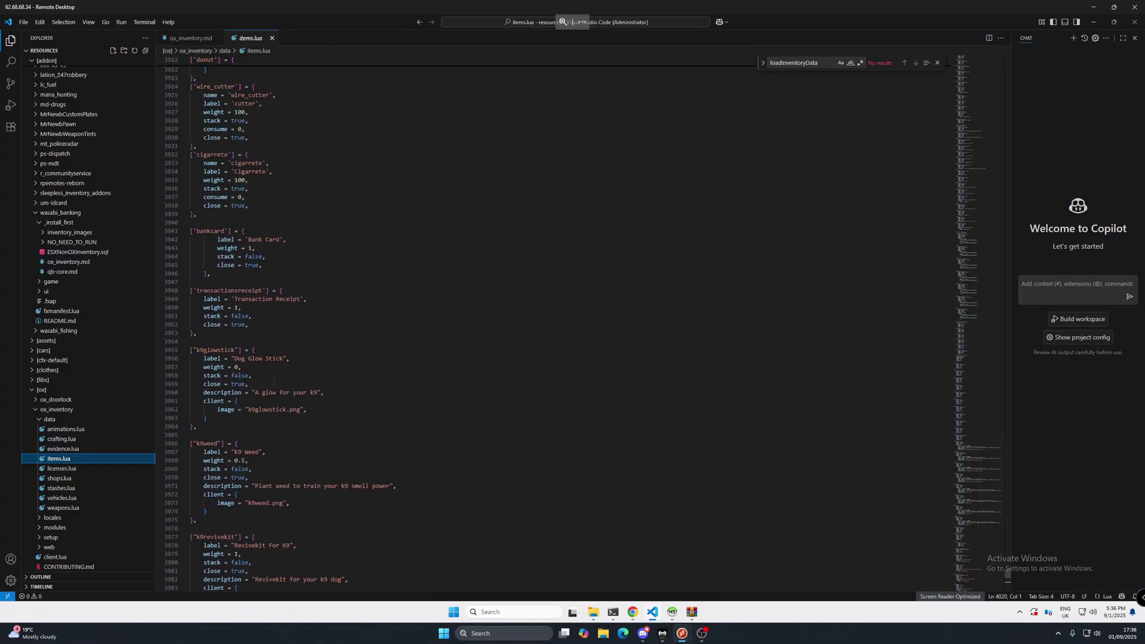
scroll(268, 211, "up", 3)
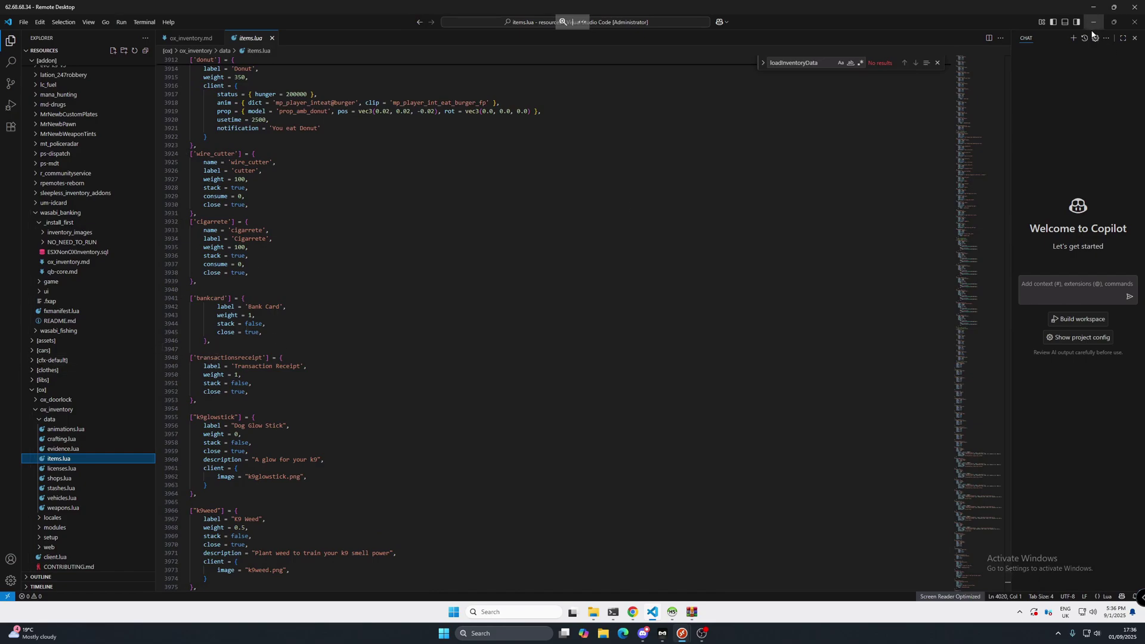
scroll(554, 322, "down", 20)
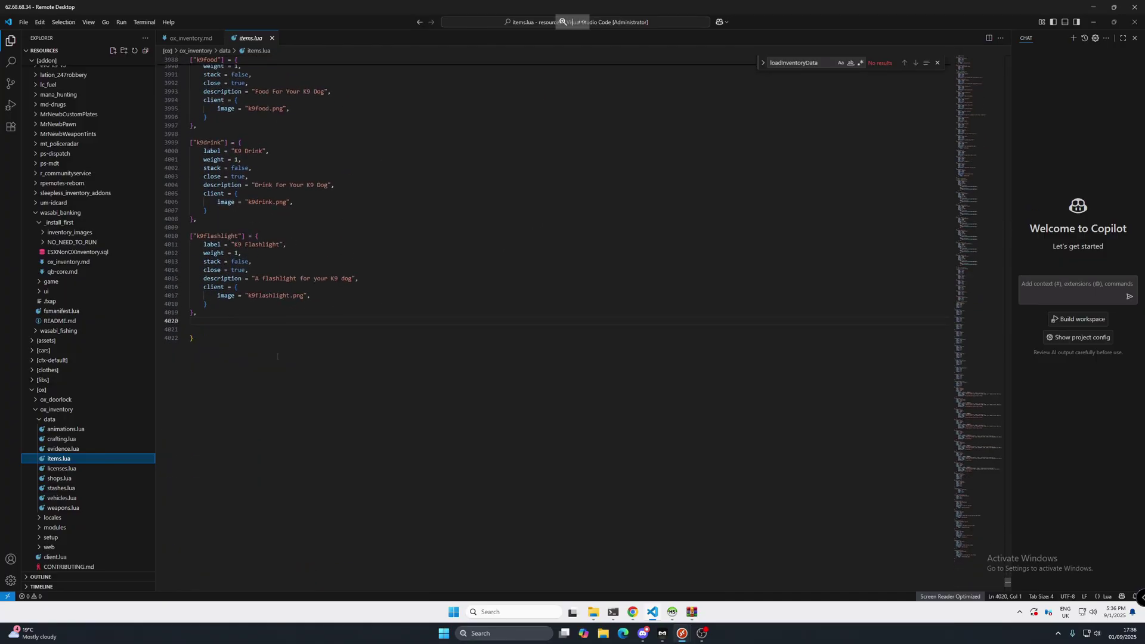
Insert two new lines after the k9flashlight entry at the end of items.lua, then minimize Visual Studio Code
left_click(198, 313)
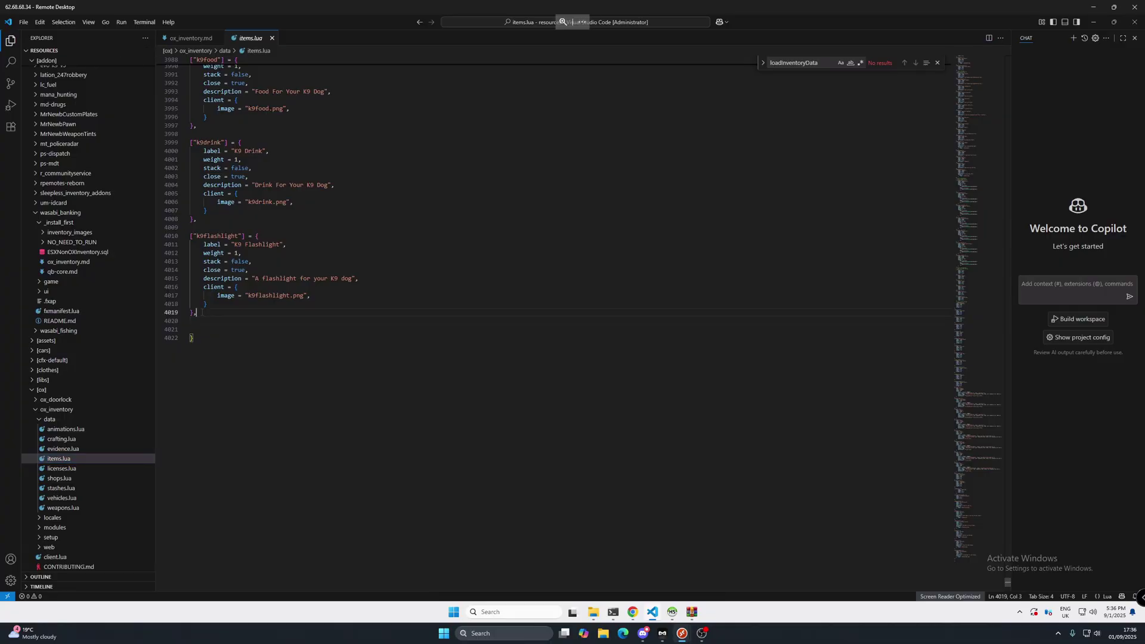
key("Return")
key("Return")
left_click(1093, 24)
Copy the bankcard and transactionsreceipt images from inventory_images into the web/images folder of ox_inventory, replacing the existing files
double_click(603, 291)
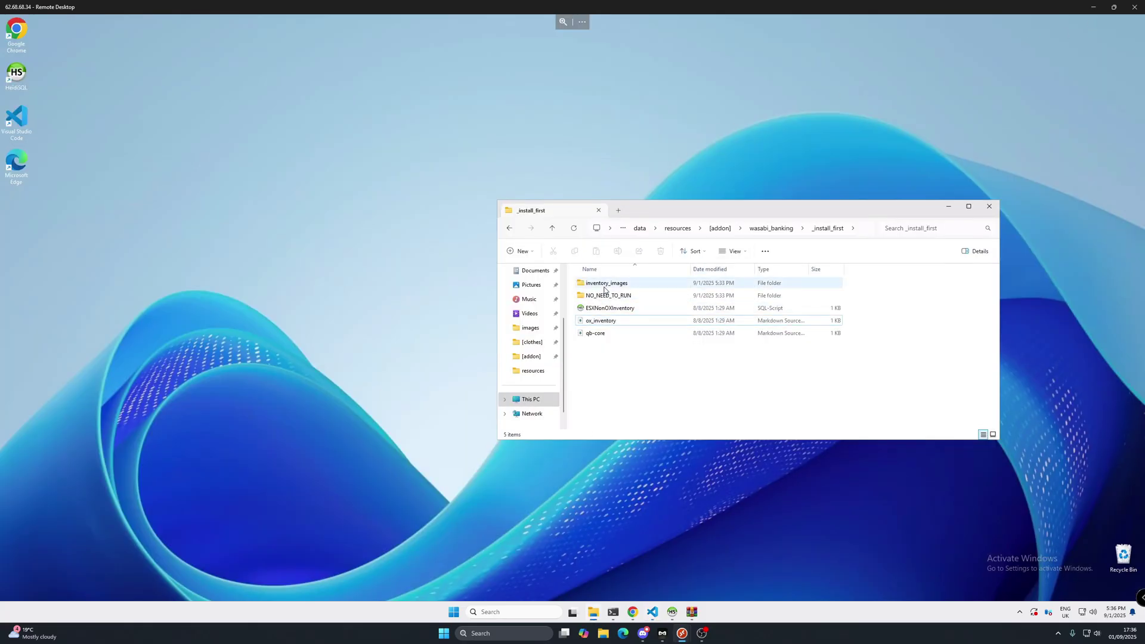
left_click_drag(663, 342, 603, 284)
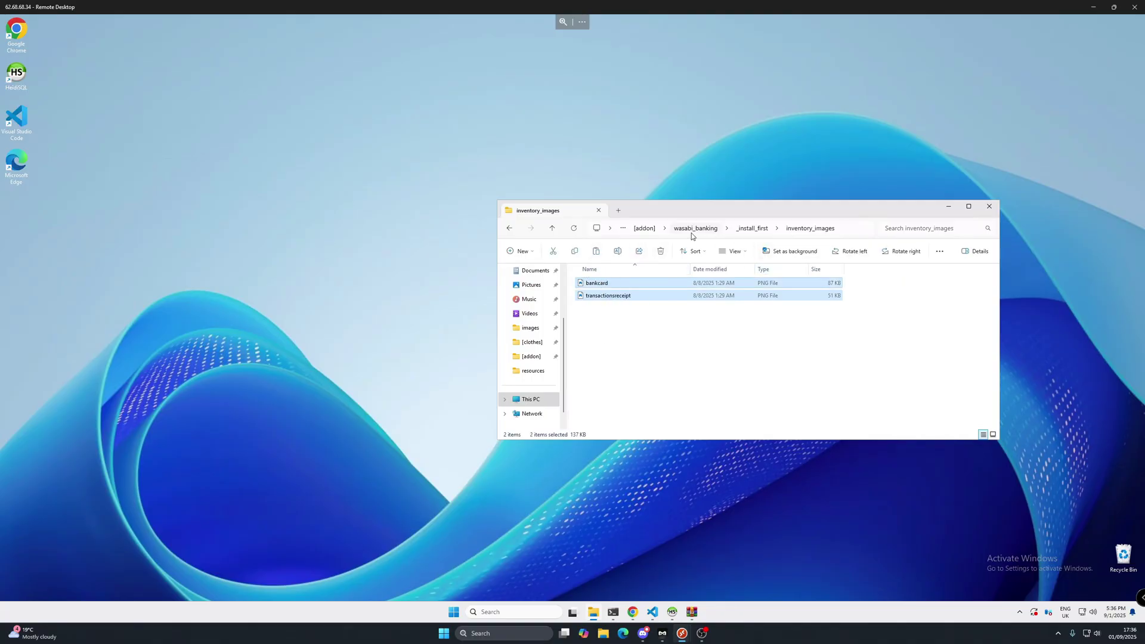
left_click(645, 229)
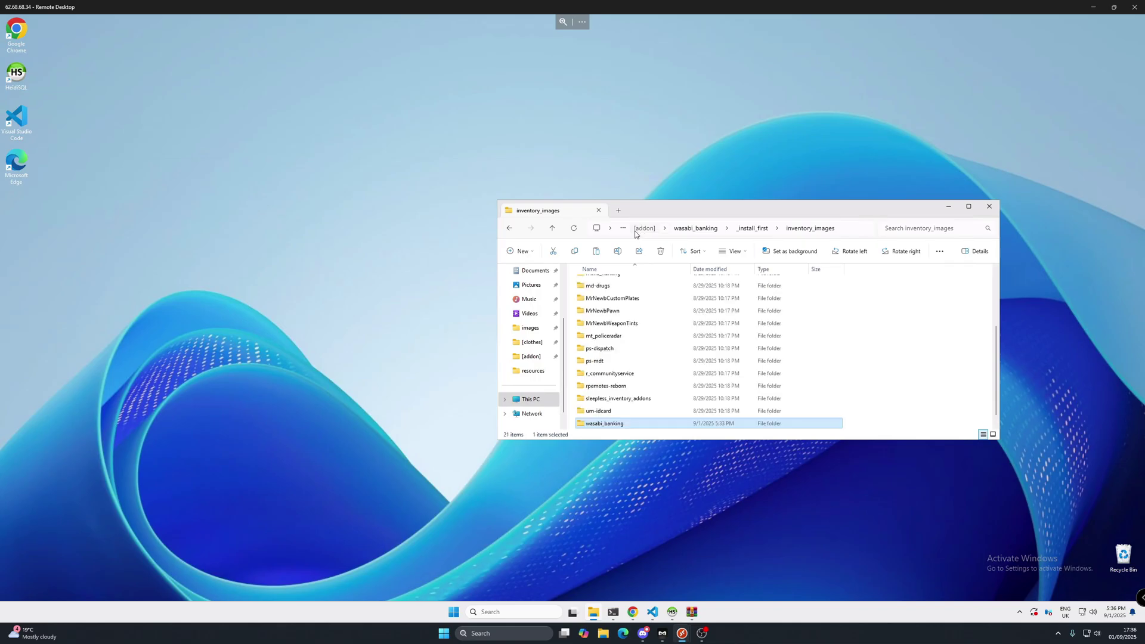
left_click(787, 229)
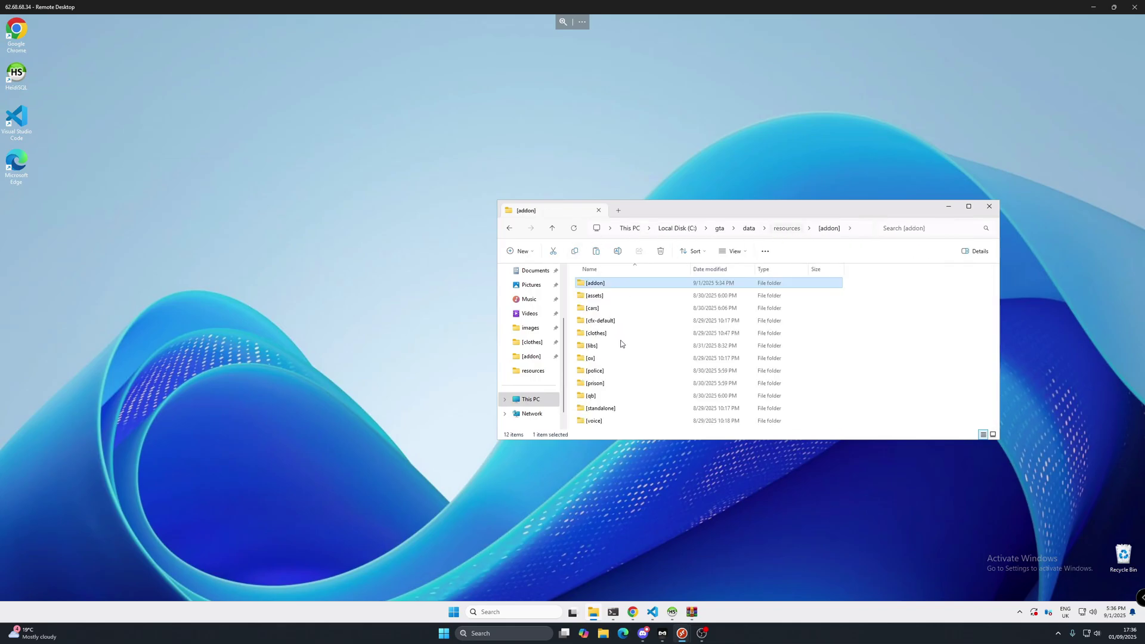
left_click(597, 358)
double_click(597, 358)
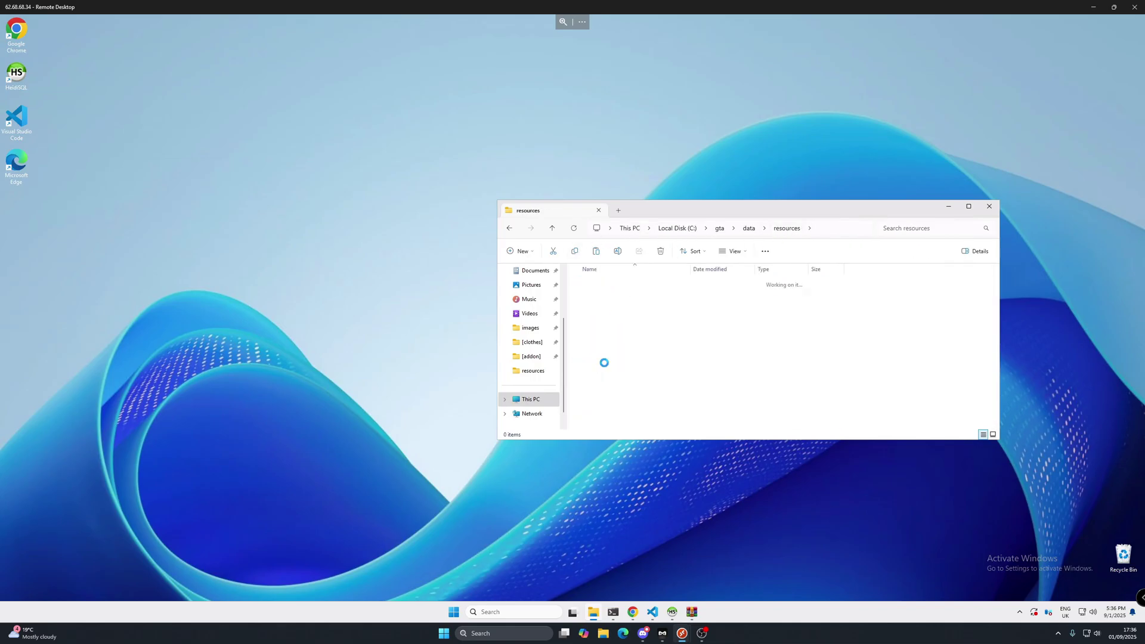
double_click(604, 295)
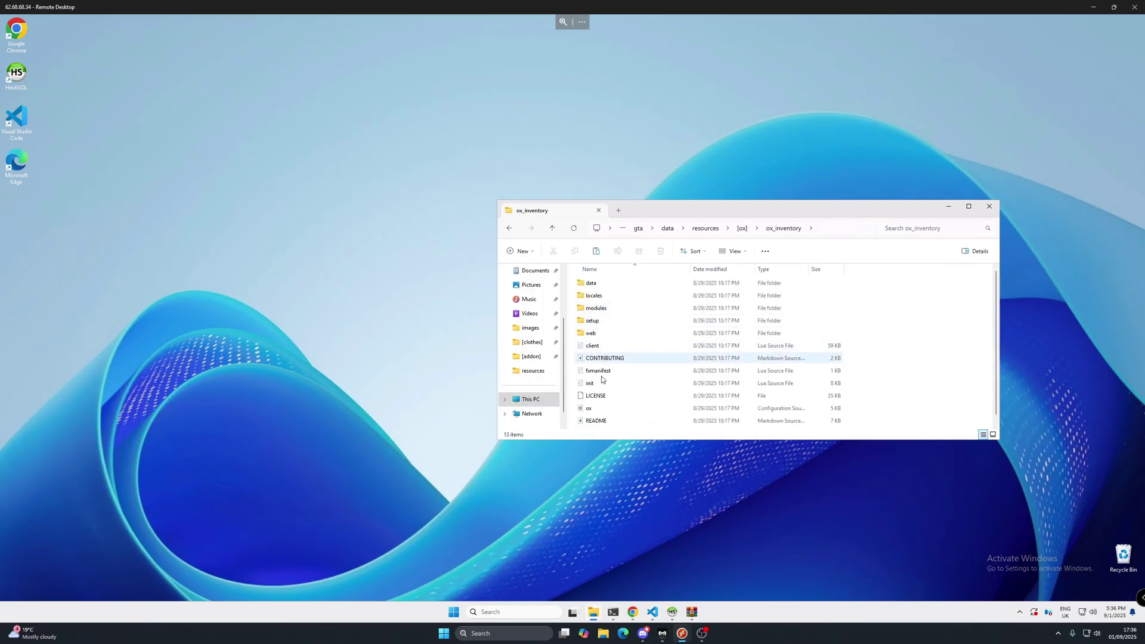
double_click(603, 332)
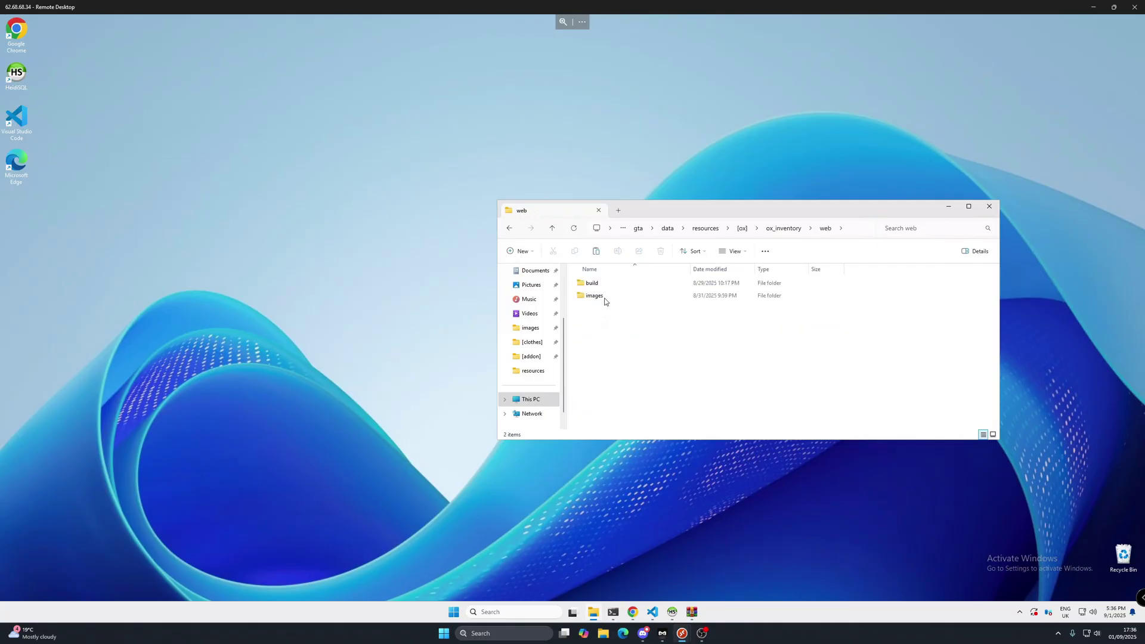
double_click(607, 302)
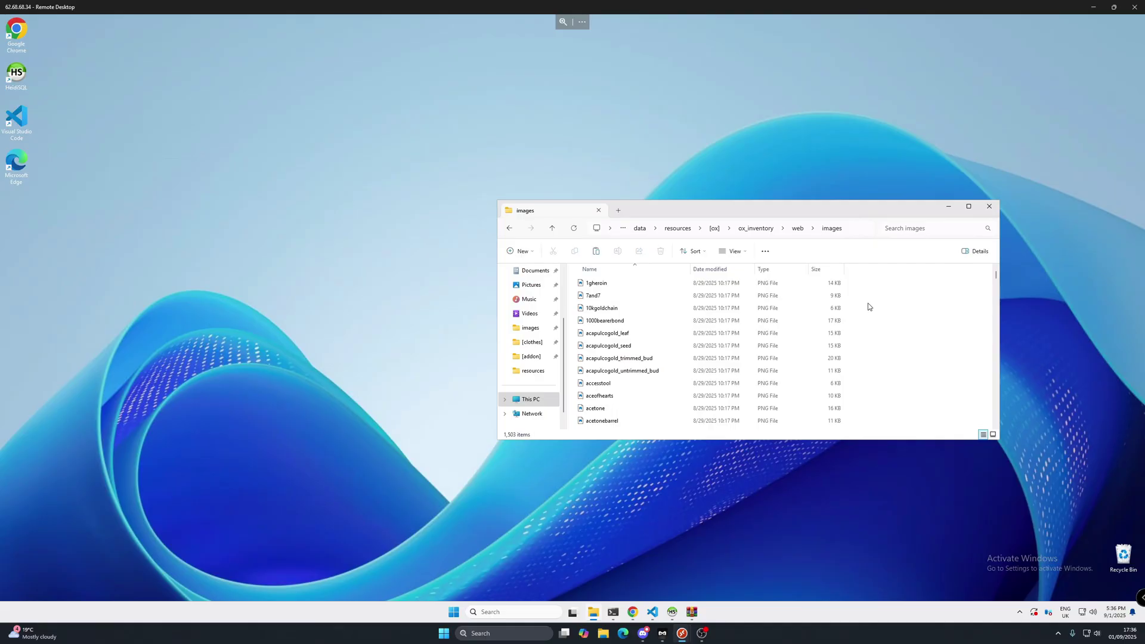
key("ctrl+v")
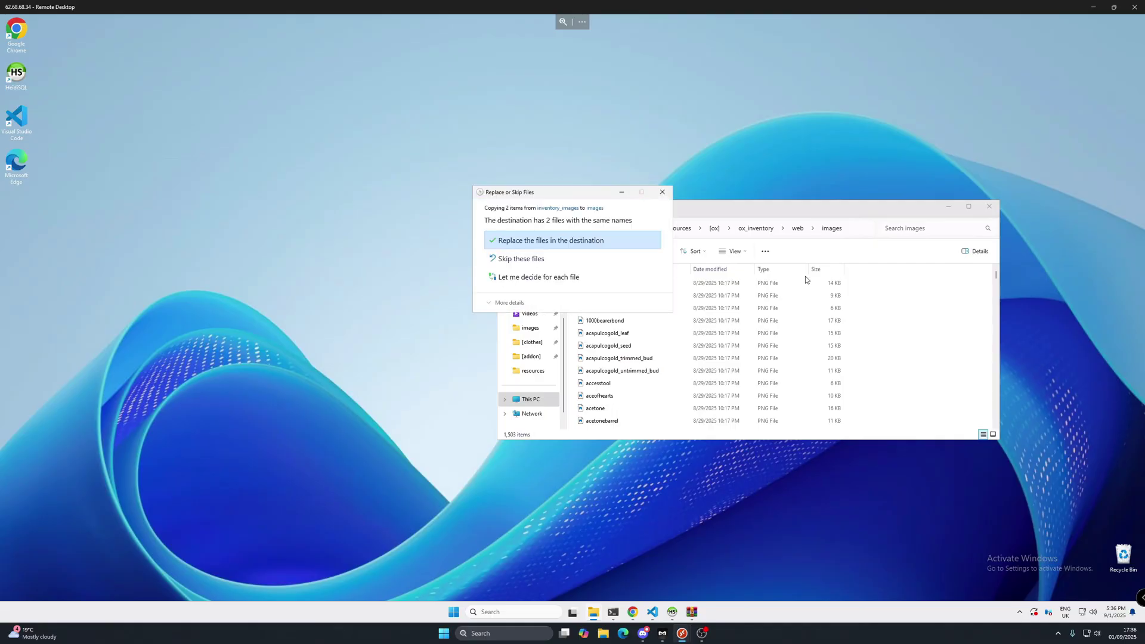
left_click(563, 240)
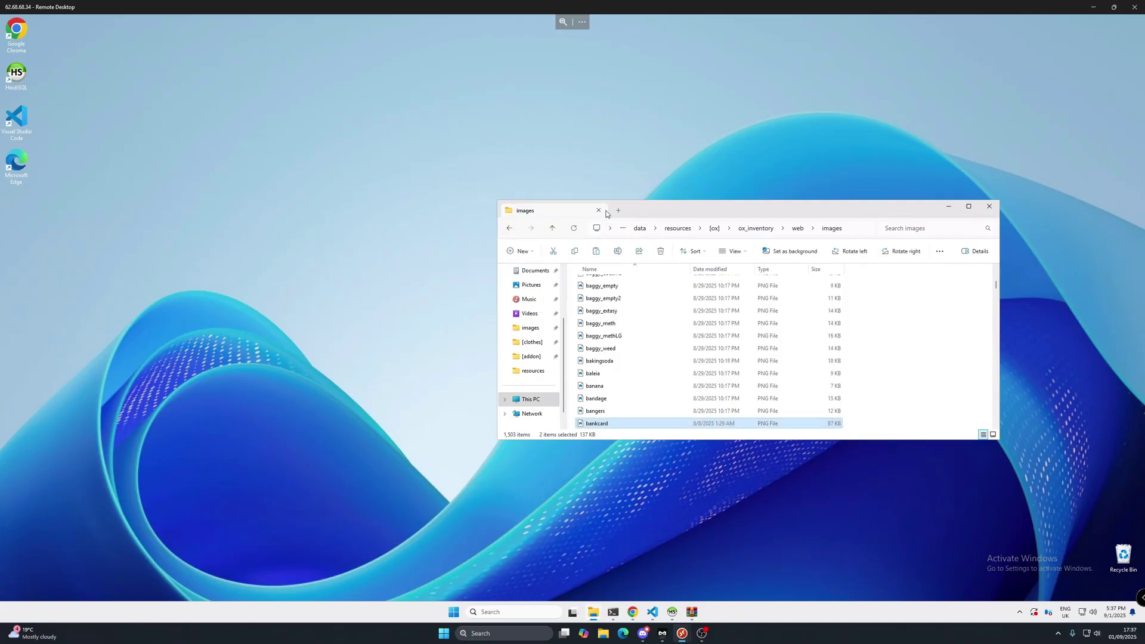
Open the config file from wasabi_banking's game/configuration folder inside the [addon] resources
left_click(508, 230)
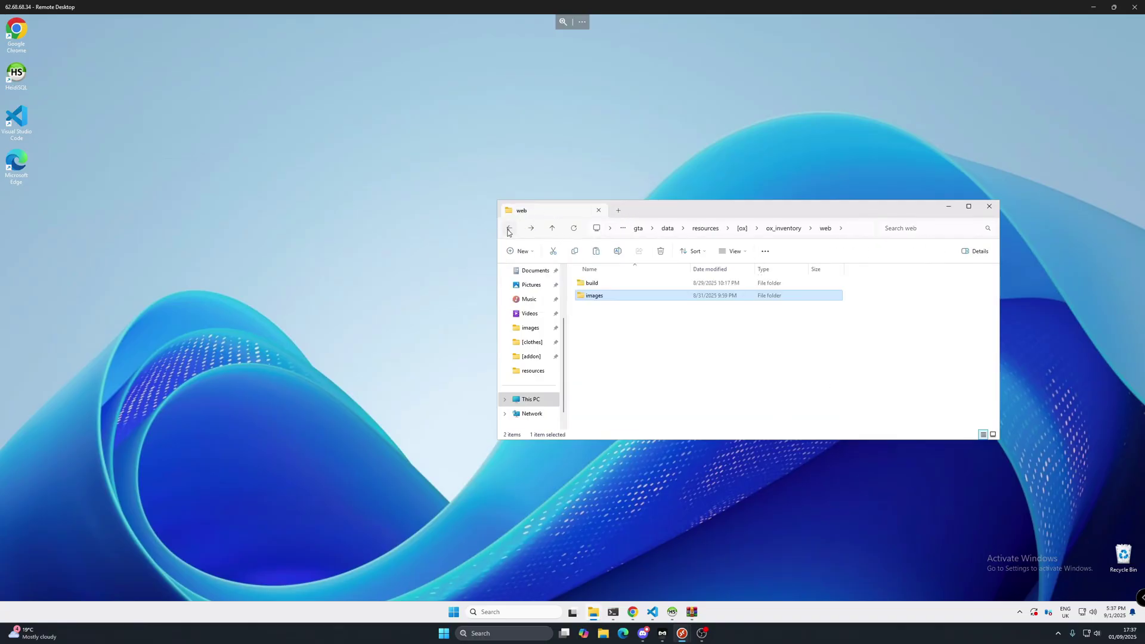
left_click(508, 230)
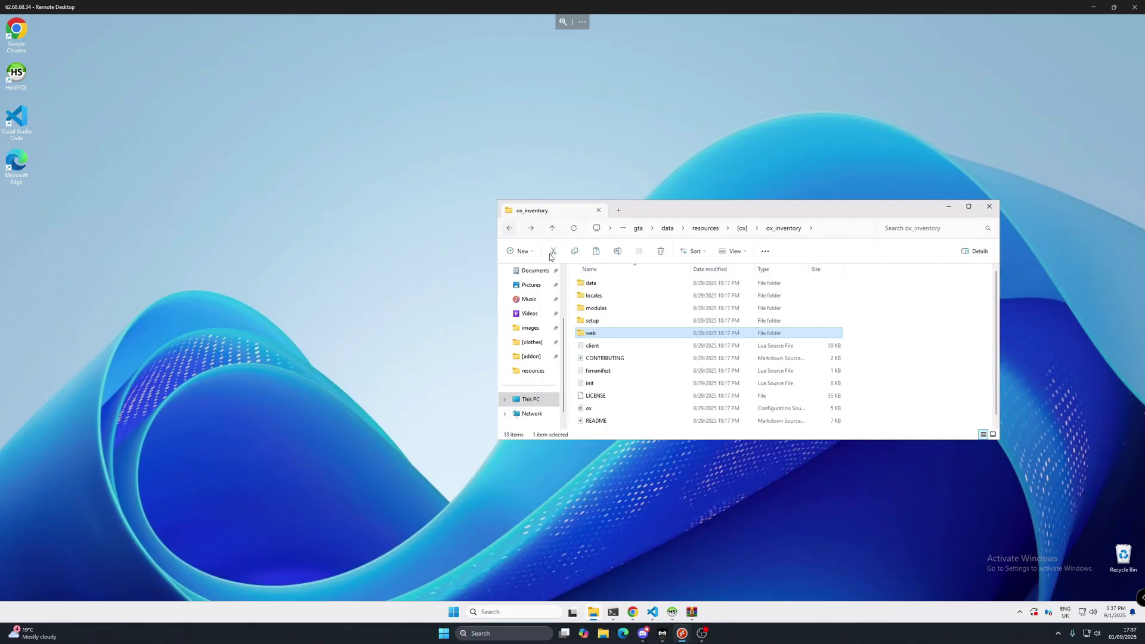
left_click(706, 229)
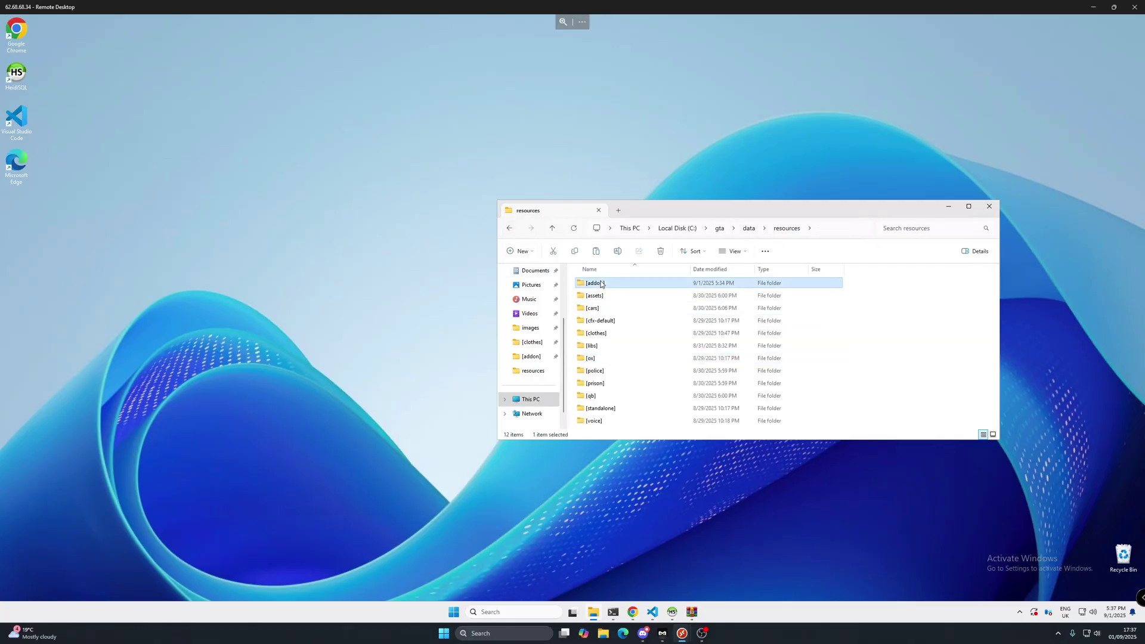
double_click(602, 284)
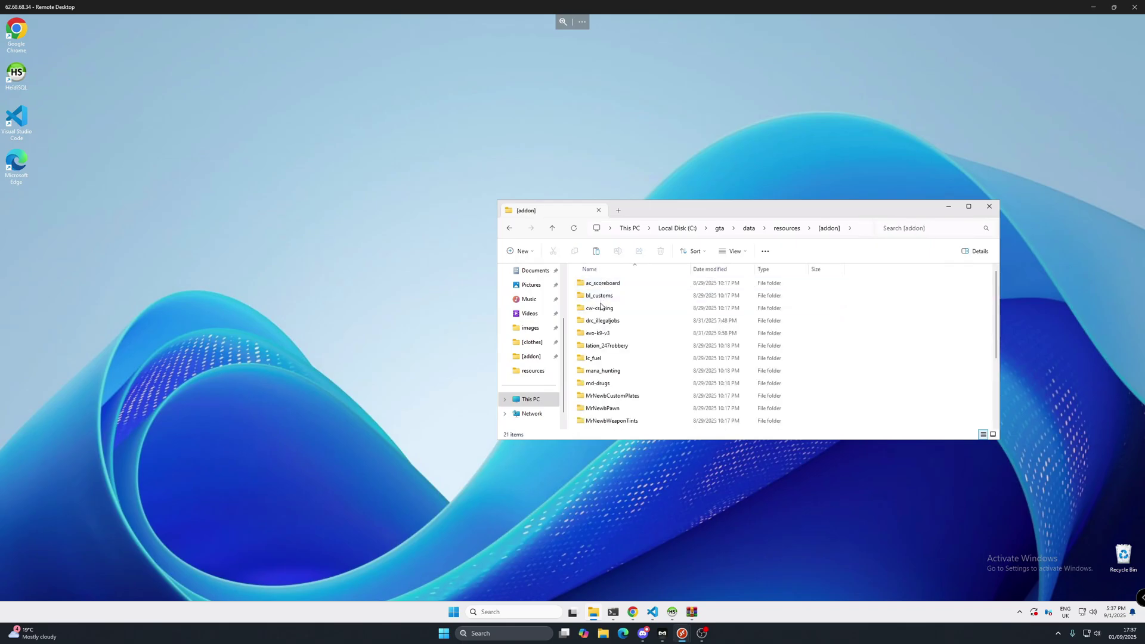
scroll(601, 359, "down", 3)
left_click(614, 412)
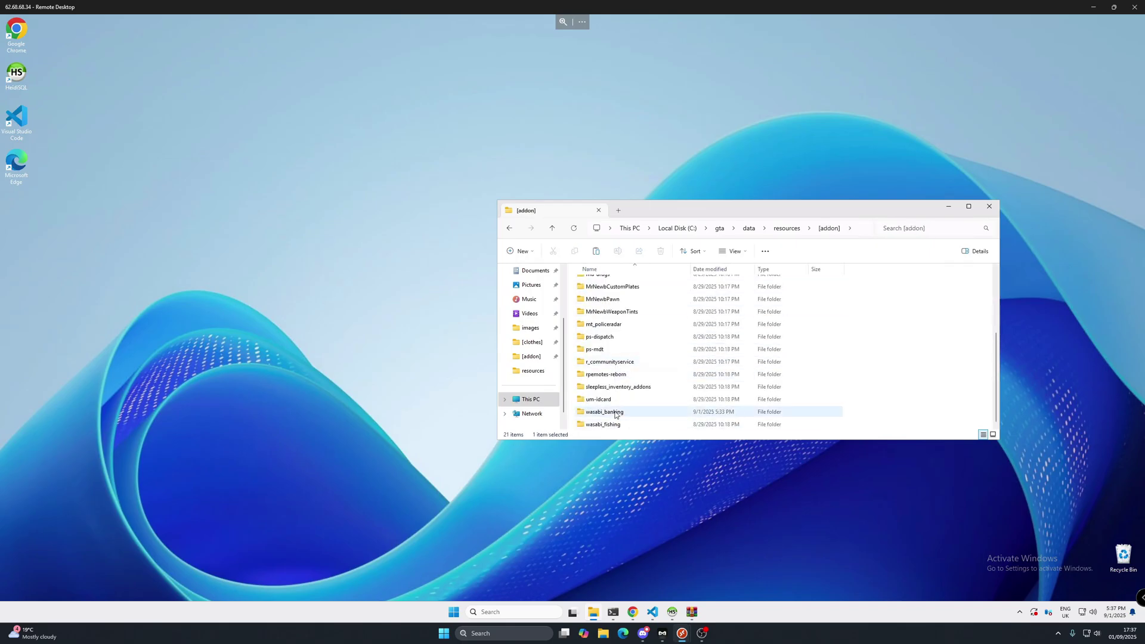
double_click(615, 415)
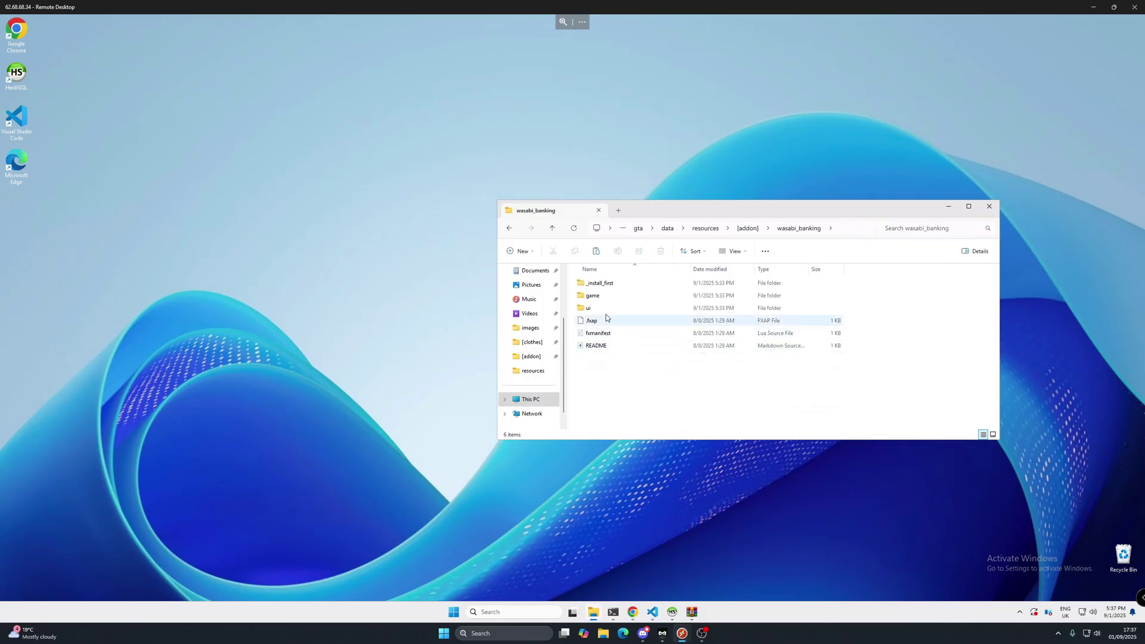
double_click(607, 297)
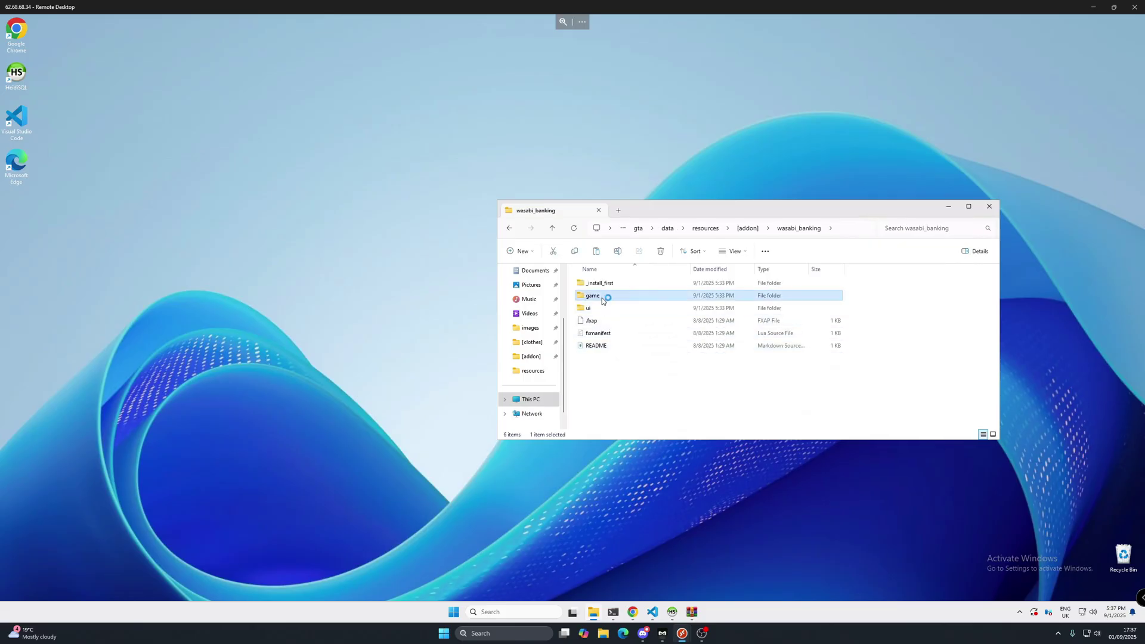
left_click(605, 298)
double_click(605, 298)
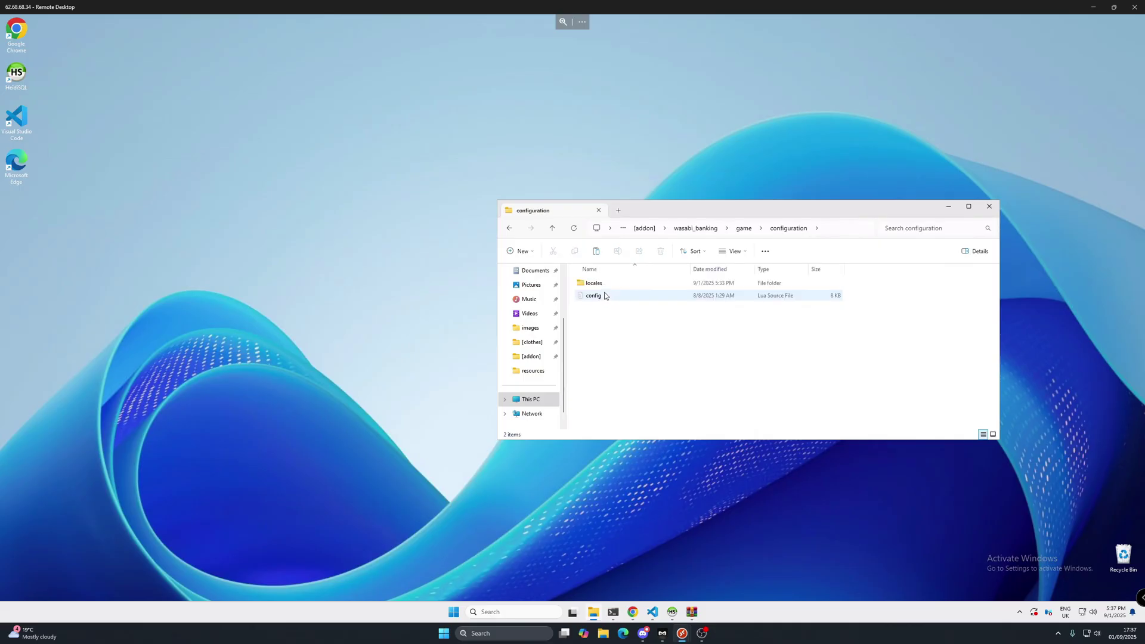
left_click(602, 296)
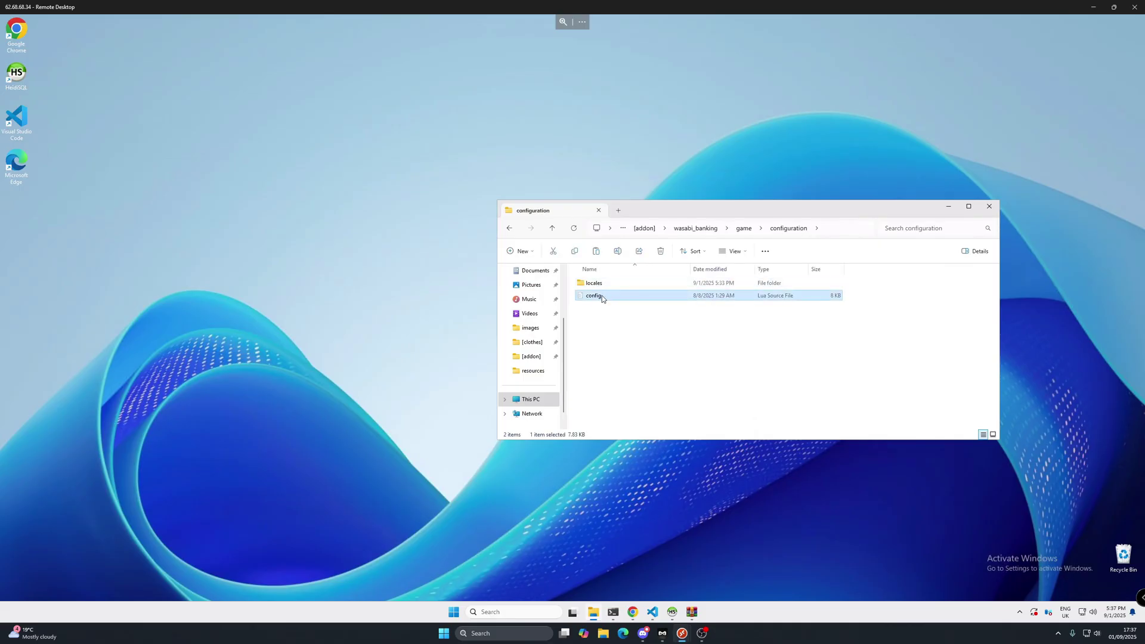
double_click(602, 295)
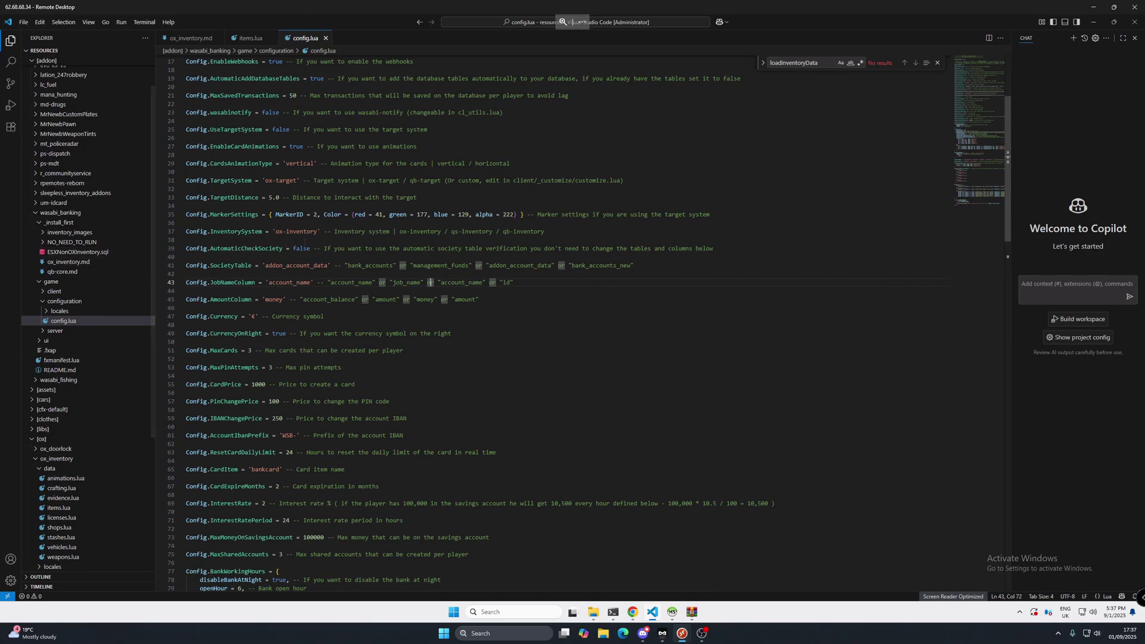
Set Config.AutomaticCheckSociety to true in config.lua
double_click(305, 248)
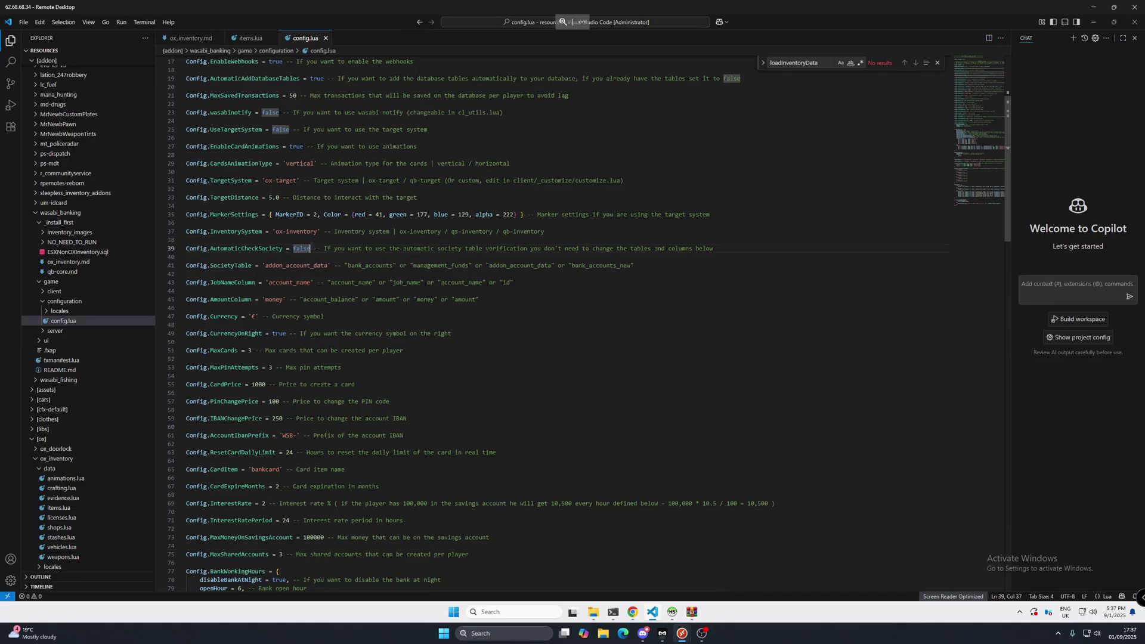
key("BackSpace")
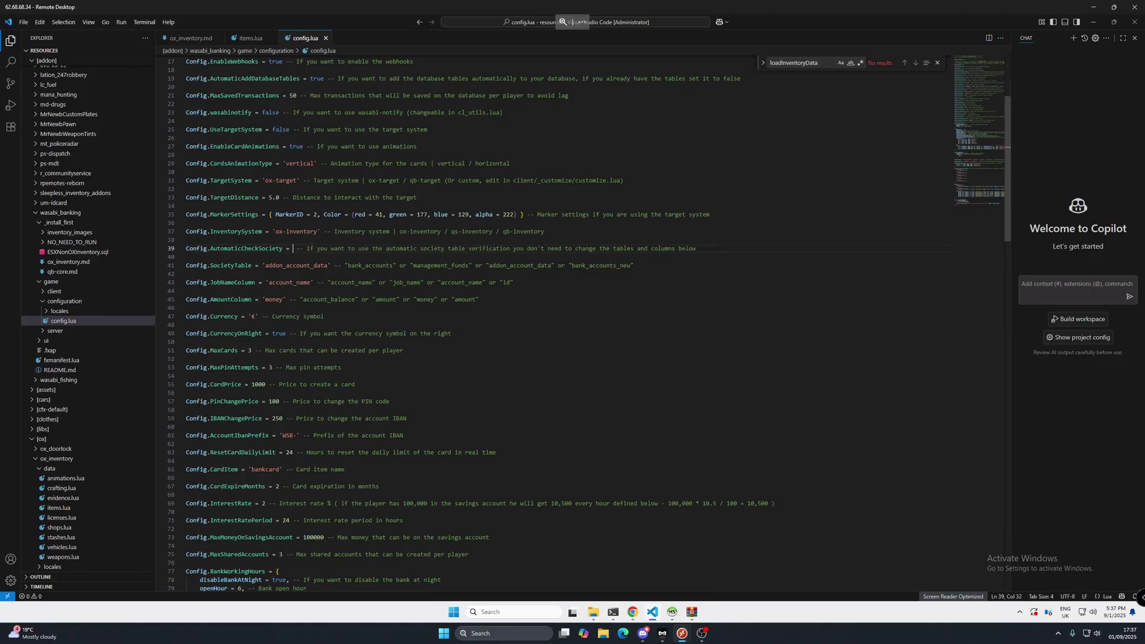
type("true")
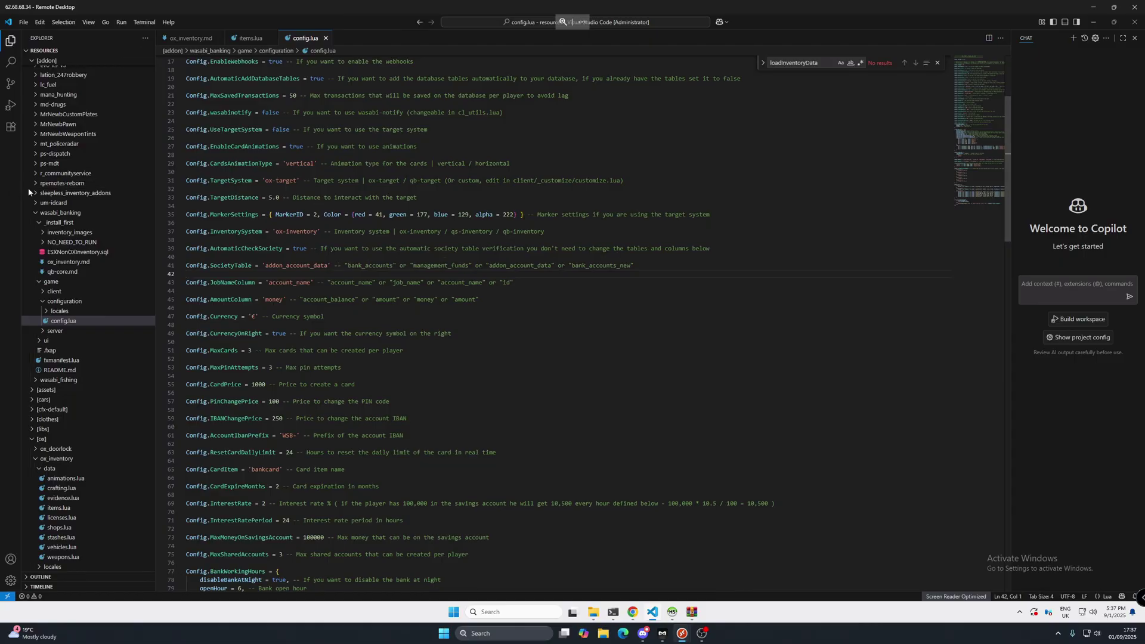
Set Config.SocietyTable to 'management_funds', using the table name copied from the comment on that line
double_click(426, 266)
key("ctrl+c")
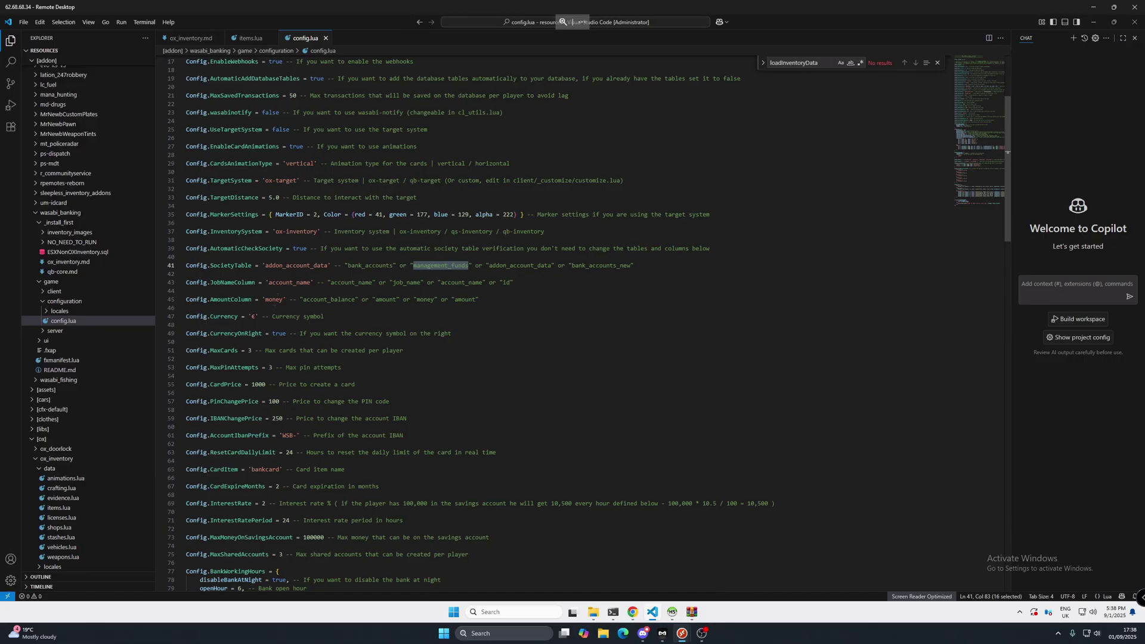
left_click(317, 265)
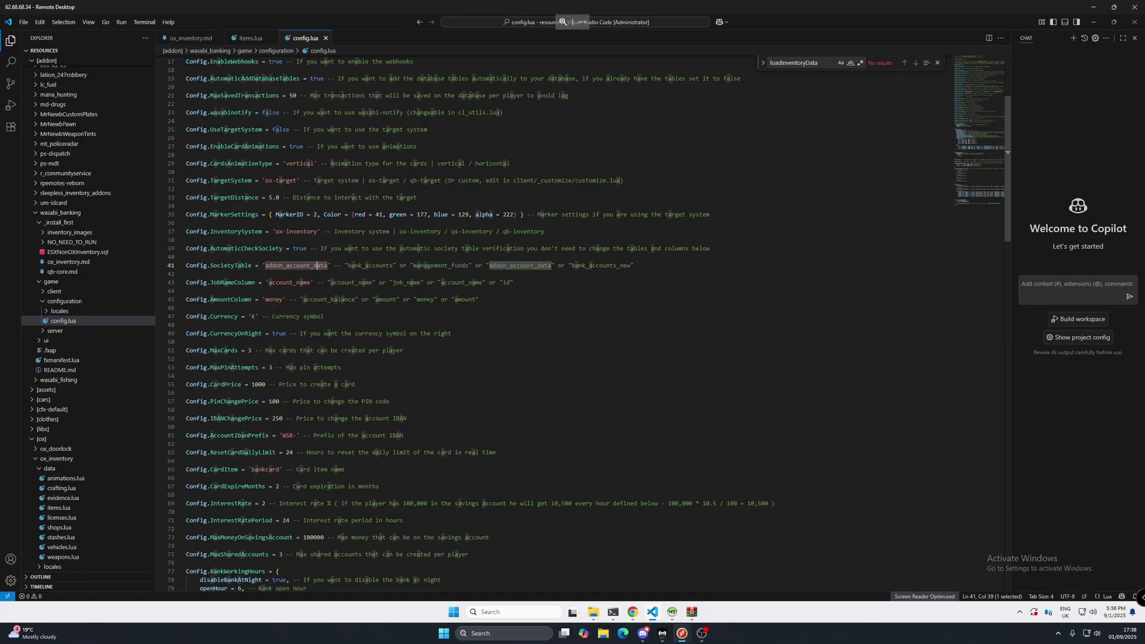
key("ctrl+Right")
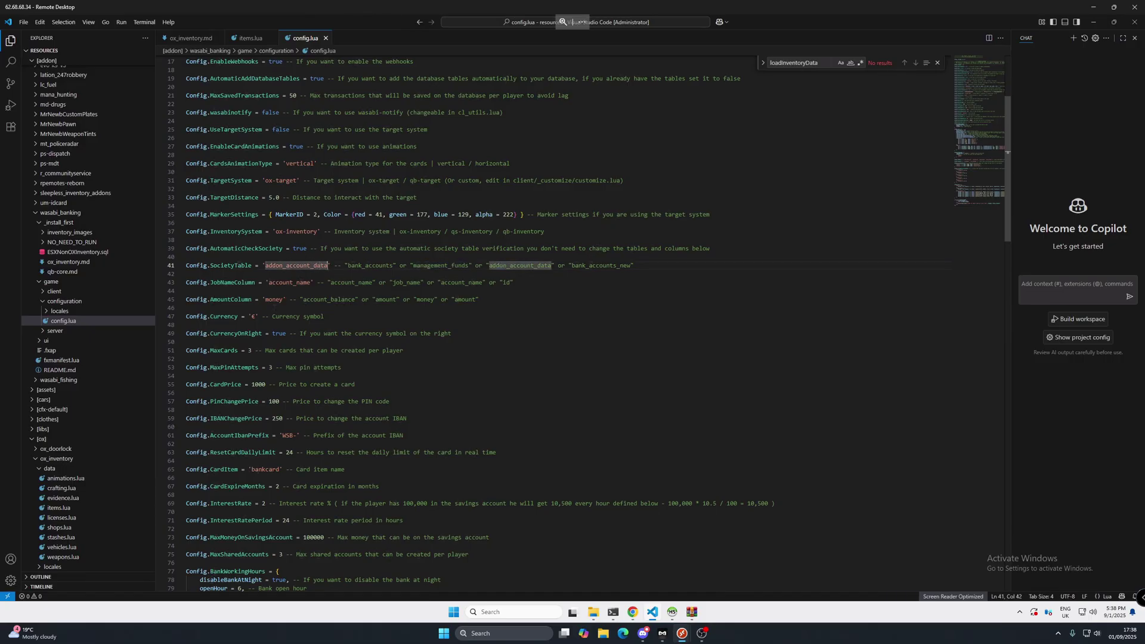
key("BackSpace")
key("BackSpace")
key("BackSpace")
key("BackSpace")
key("BackSpace")
key("BackSpace")
key("BackSpace")
key("BackSpace")
key("BackSpace")
key("BackSpace")
key("BackSpace")
key("BackSpace")
key("BackSpace")
key("BackSpace")
key("BackSpace")
key("BackSpace")
key("BackSpace")
key("BackSpace")
key("ctrl+v")
Set Config.JobNameColumn to 'job_name'
left_click(220, 282)
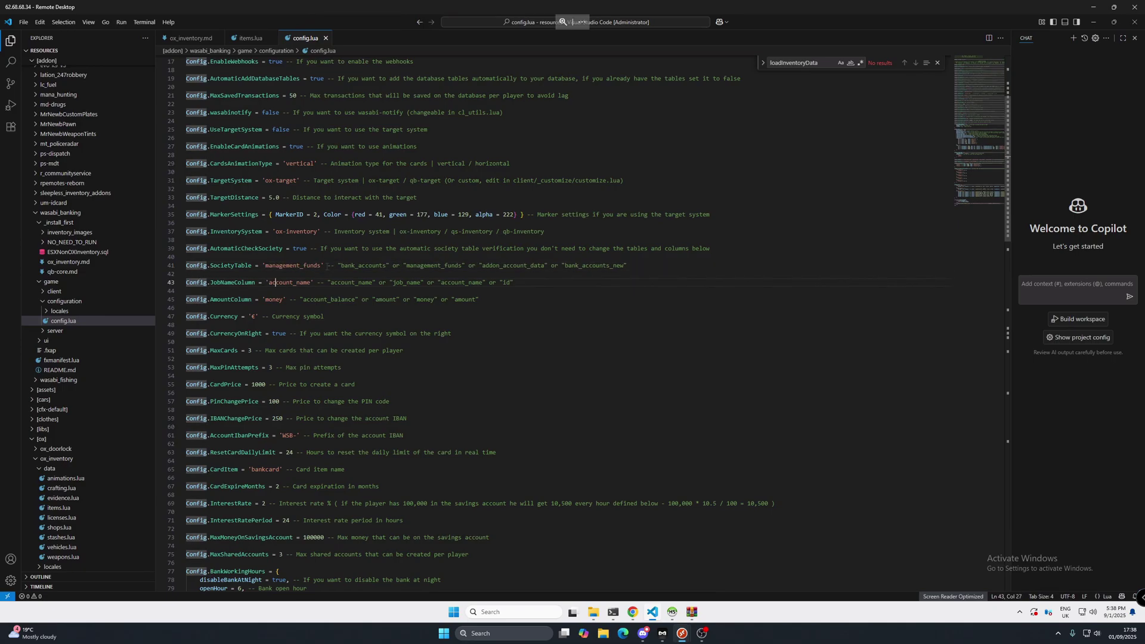
double_click(405, 282)
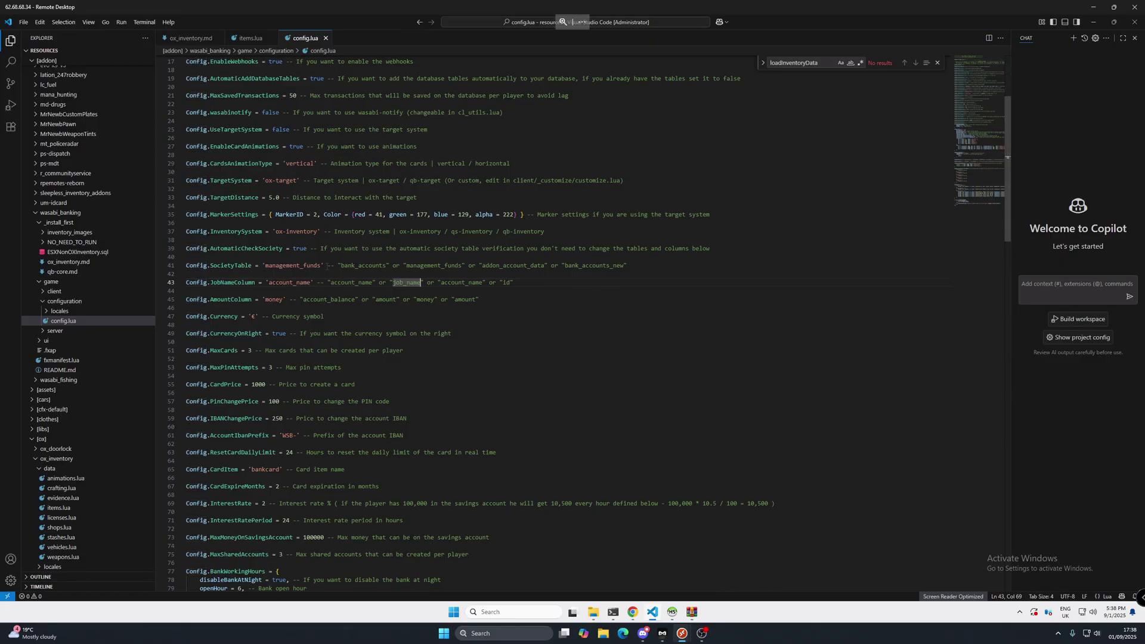
key("ctrl+shift+Left")
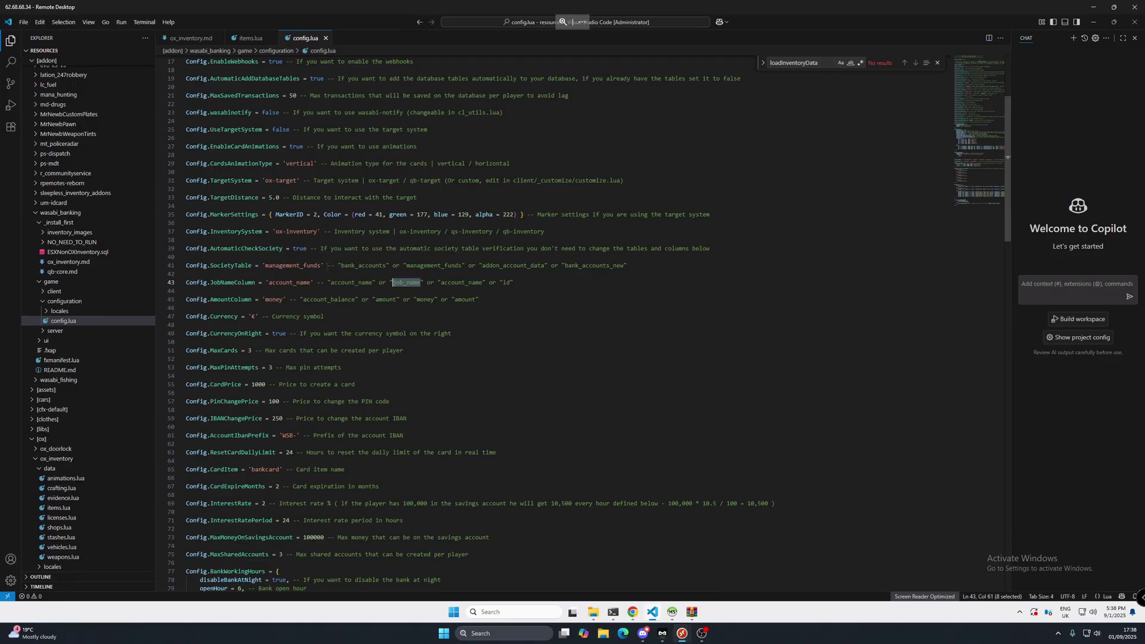
key("Left")
key("Left")
key("Left")
key("Left")
key("Left")
key("Left")
key("Left")
key("Left")
key("Left")
key("Left")
key("Left")
key("BackSpace")
key("BackSpace")
key("BackSpace")
key("BackSpace")
key("BackSpace")
key("BackSpace")
key("BackSpace")
key("BackSpace")
key("BackSpace")
key("BackSpace")
key("BackSpace")
key("BackSpace")
type("job_name")
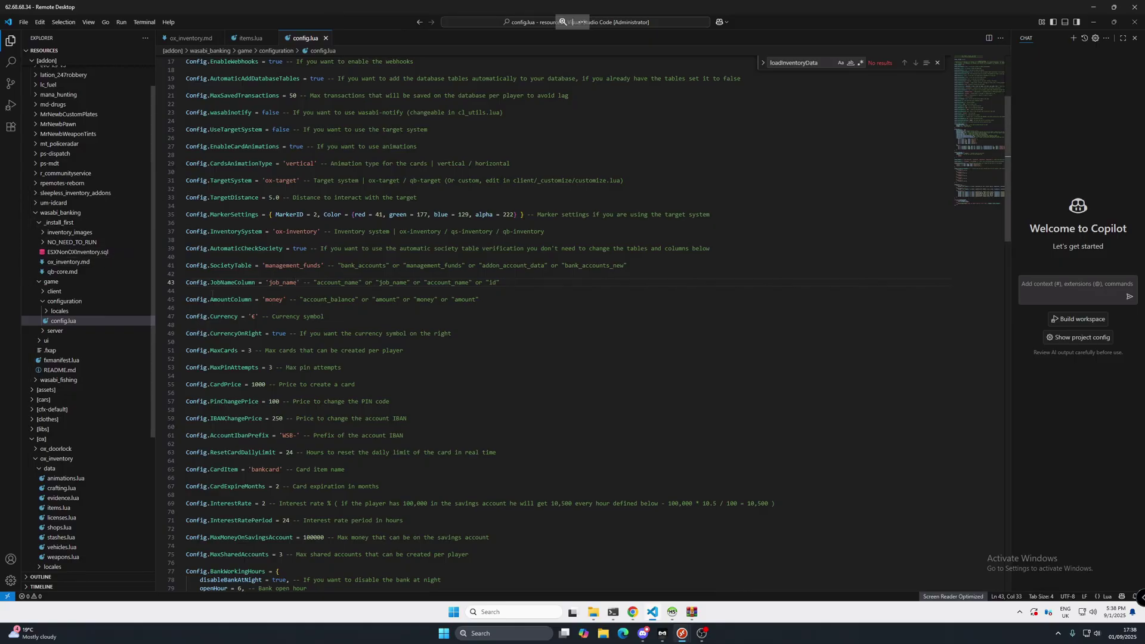
Set the currency symbol in Config.Currency to '$'
left_click(253, 317)
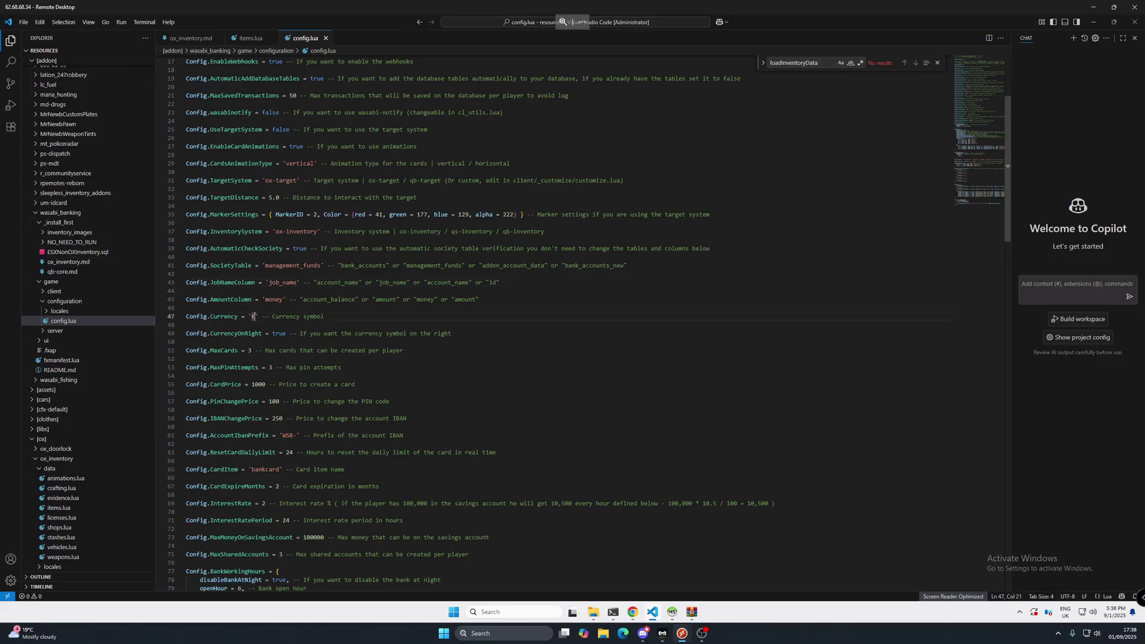
key("BackSpace")
type("$")
scroll(339, 363, "down", 3)
scroll(339, 363, "down", 10)
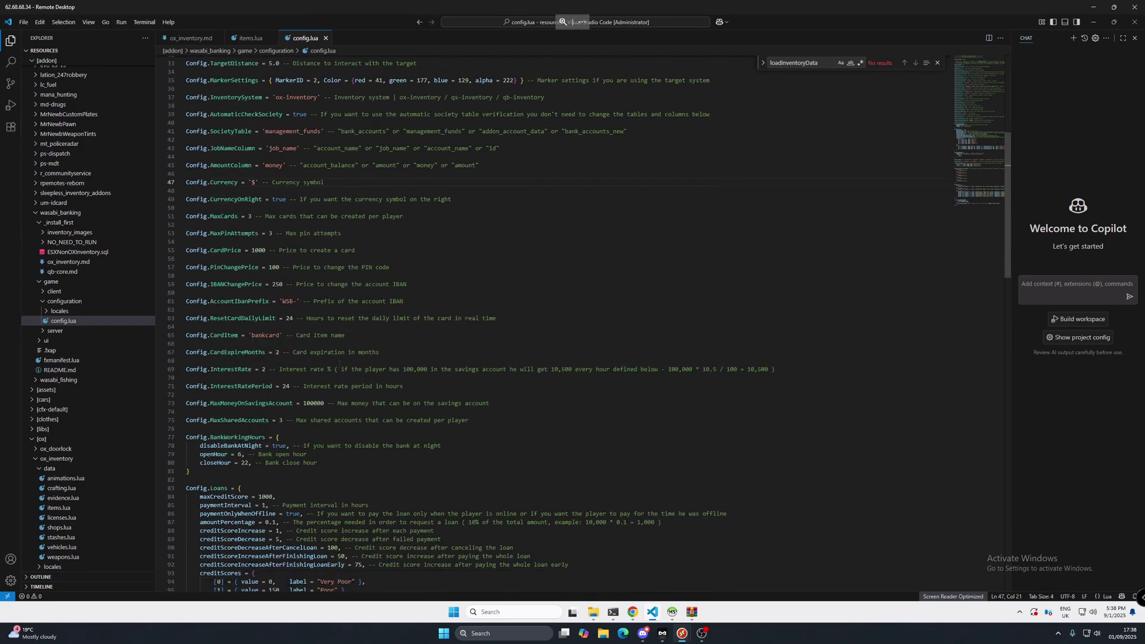
scroll(307, 236, "down", 3)
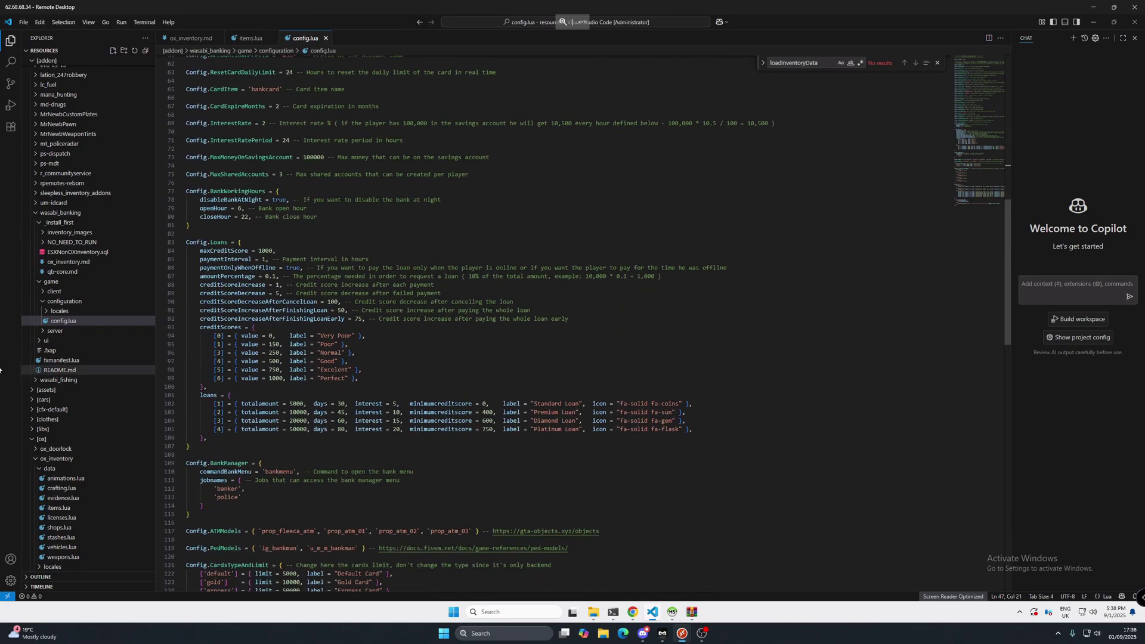